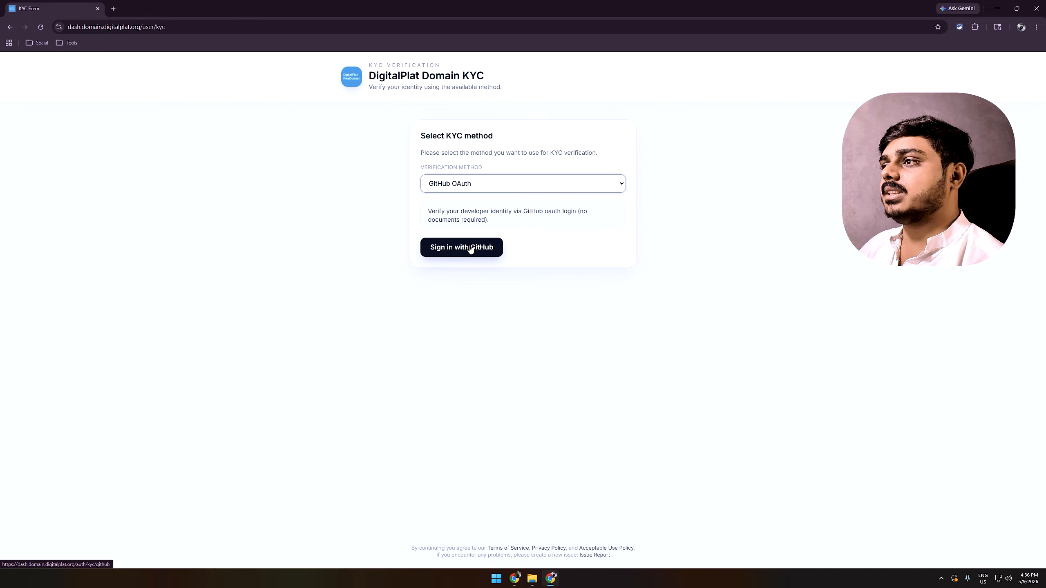
Step: Start the KYC verification with GitHub OAuth and go to GitHub account creation
{"action": "left_click", "coordinate": [471, 249]}
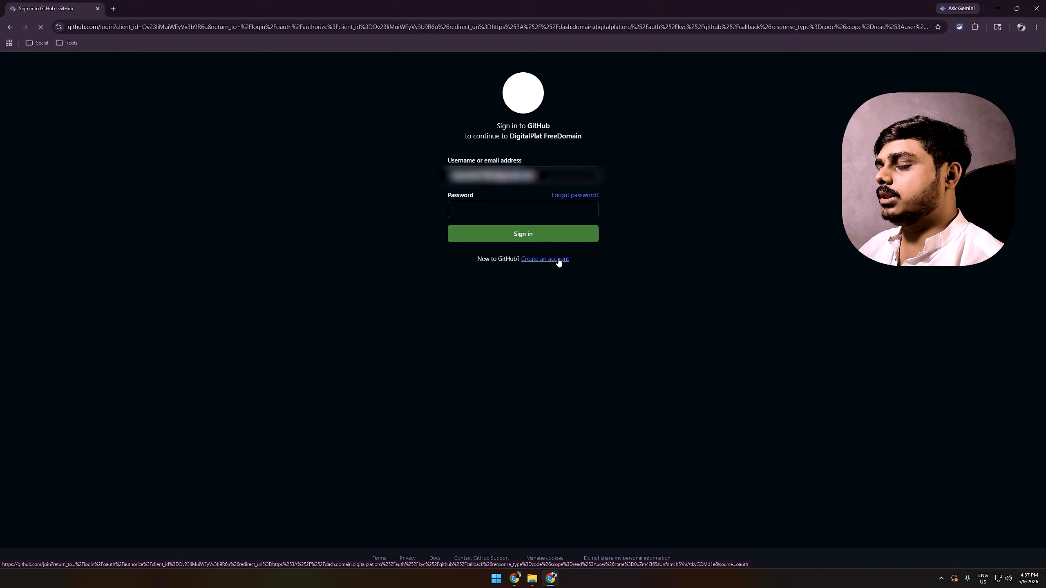
{"action": "left_click", "coordinate": [559, 261]}
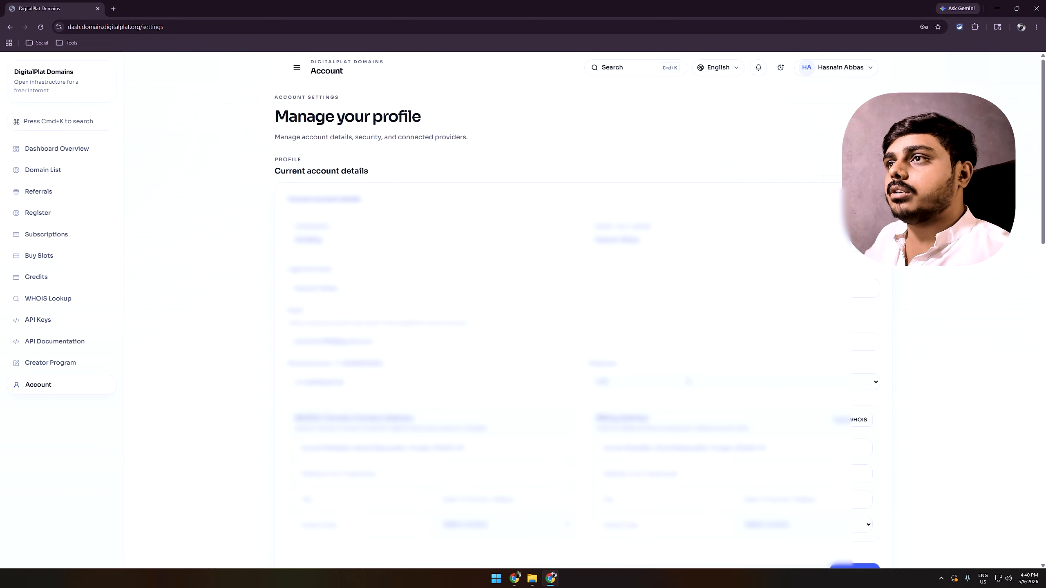
Step: Go to the domain registration page and review the remaining free, paid and subscription slots
{"action": "left_click", "coordinate": [60, 213]}
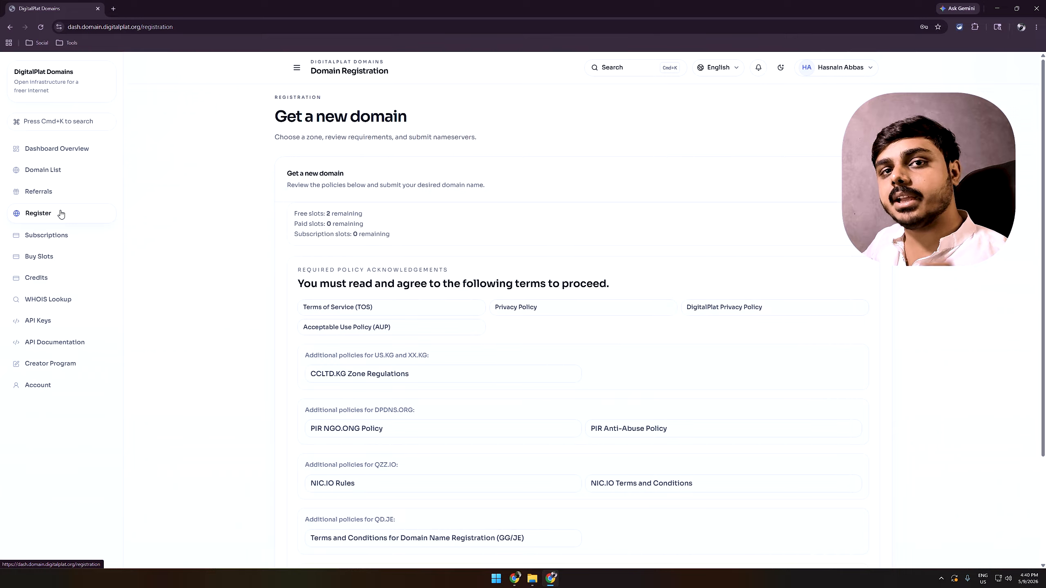
{"action": "scroll", "coordinate": [355, 201], "scroll_direction": "down", "scroll_amount": 1}
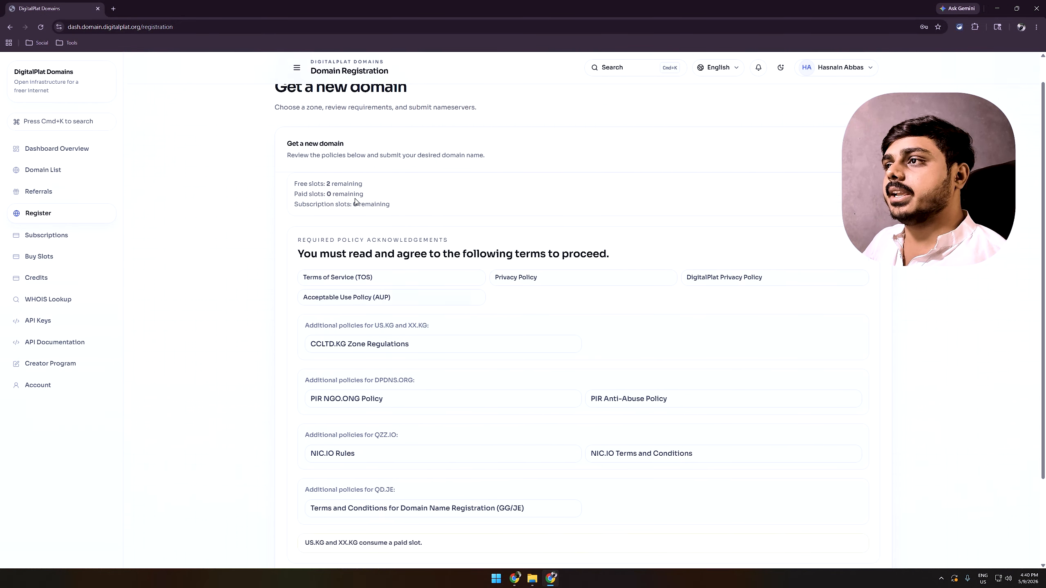
{"action": "scroll", "coordinate": [364, 221], "scroll_direction": "up", "scroll_amount": 1}
{"action": "left_click_drag", "start_coordinate": [341, 212], "coordinate": [363, 225]}
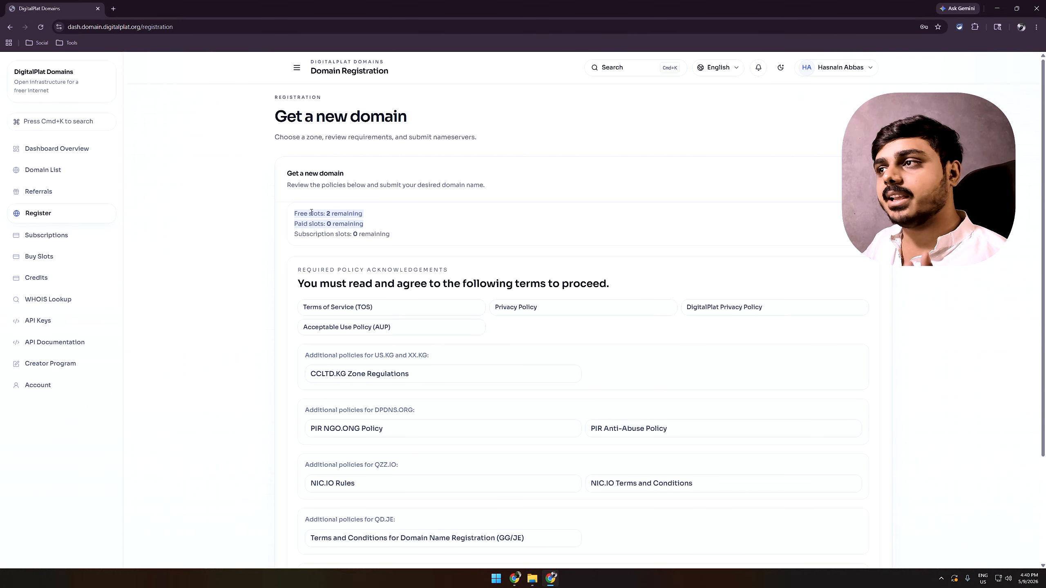
{"action": "left_click", "coordinate": [369, 218]}
{"action": "scroll", "coordinate": [520, 238], "scroll_direction": "down", "scroll_amount": 1}
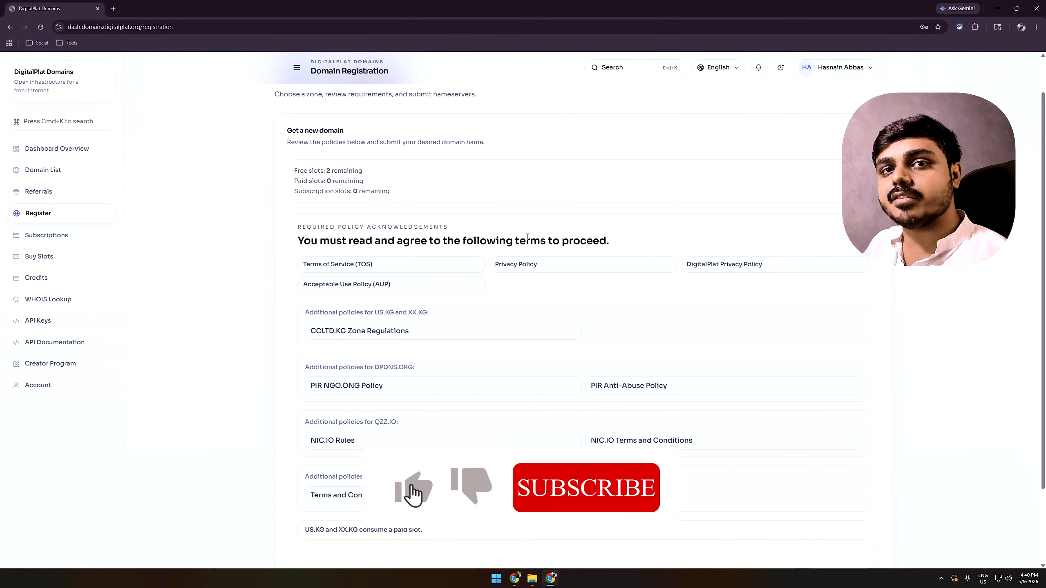
Step: Check the availability of the domain name learnwithnain with the .qzz.io suffix
{"action": "scroll", "coordinate": [527, 237], "scroll_direction": "down", "scroll_amount": 2}
{"action": "left_click", "coordinate": [351, 486]}
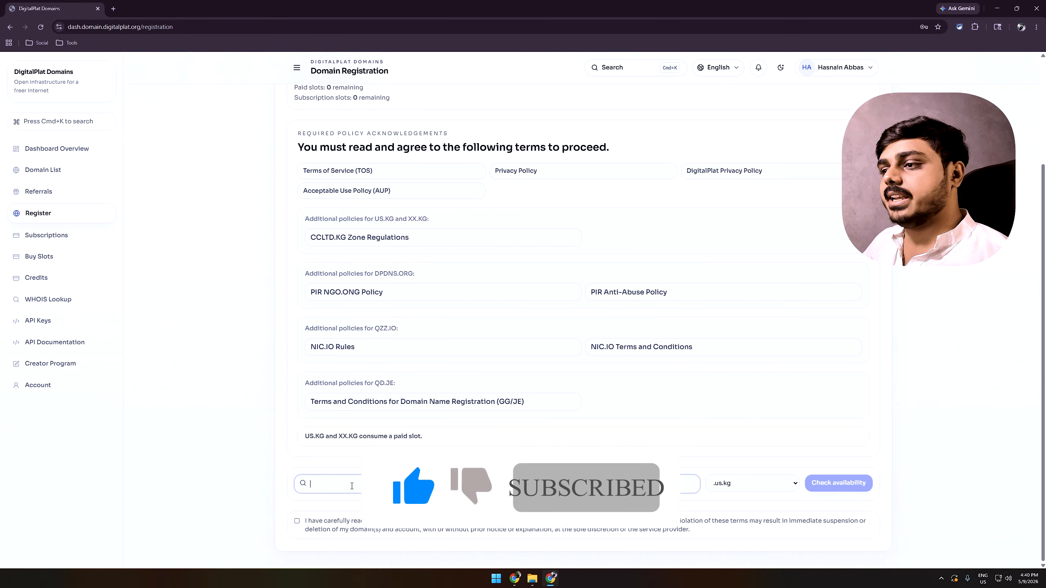
{"action": "type", "text": "learnwithnain"}
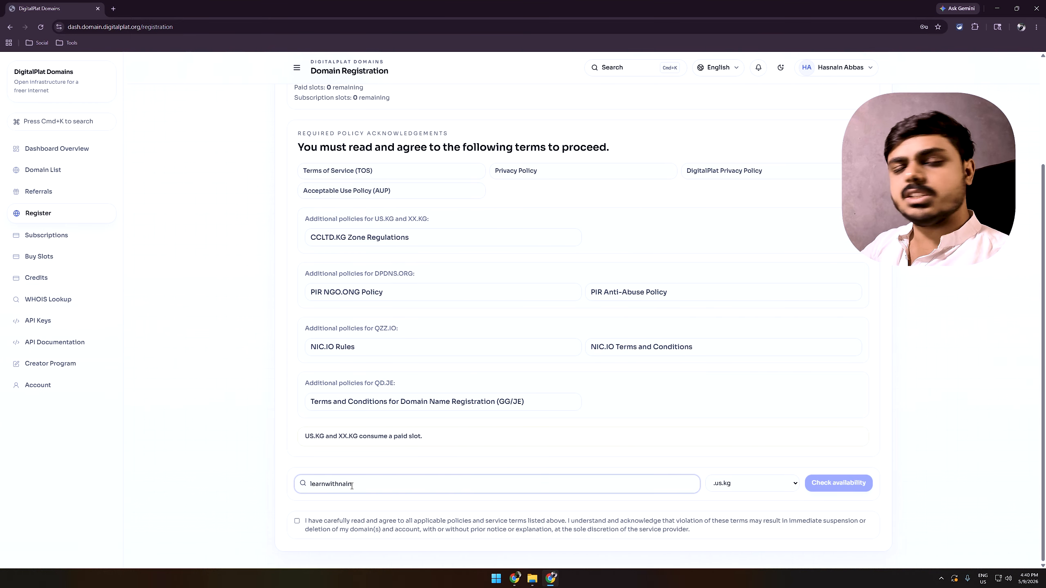
{"action": "left_click", "coordinate": [752, 483]}
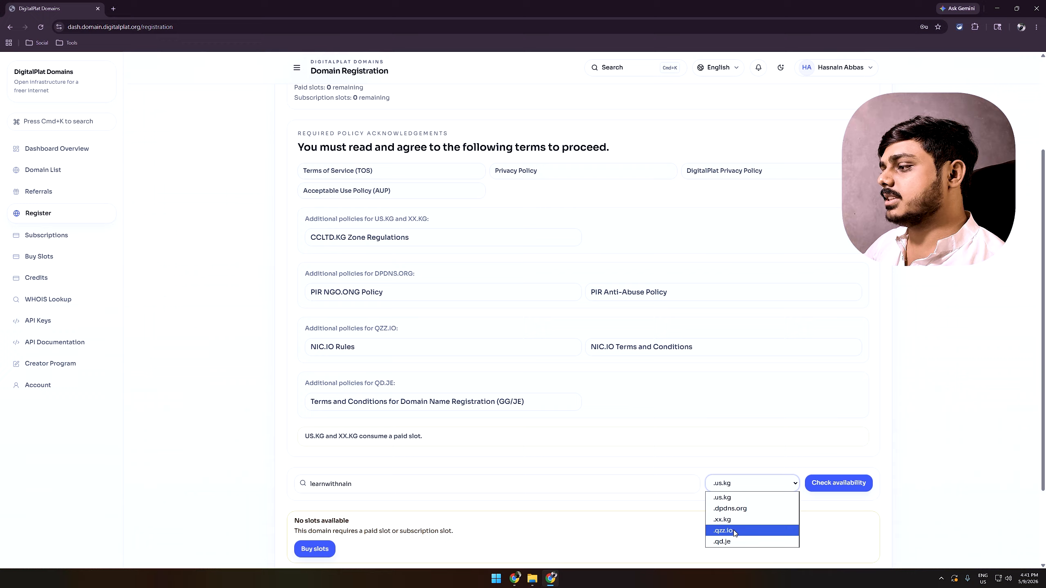
{"action": "left_click", "coordinate": [725, 530]}
{"action": "left_click", "coordinate": [846, 488]}
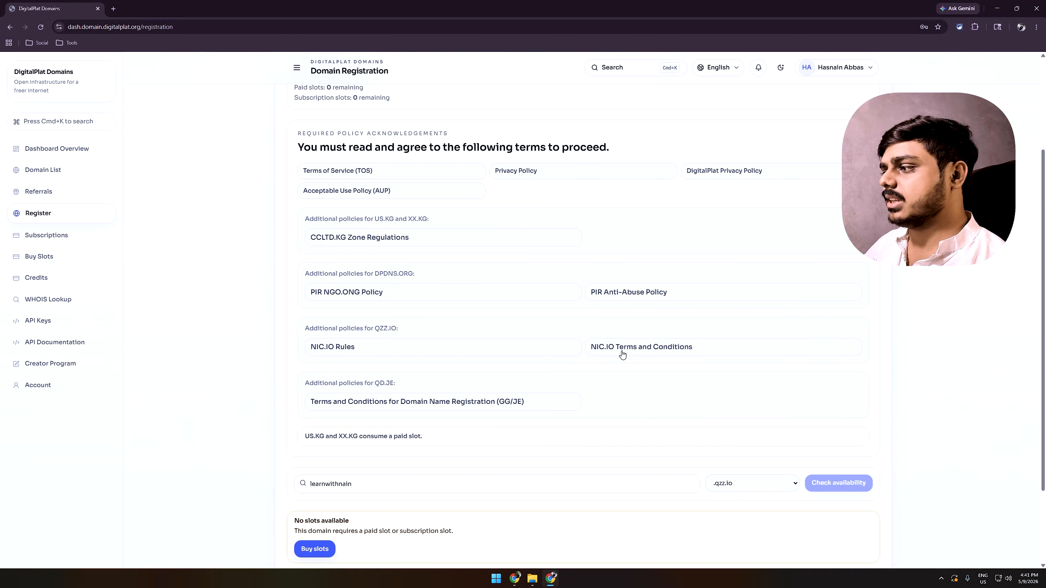
Step: Register learnwithnain.qzz.io using a free slot, with the nameservers left blank, and accept the slot usage
{"action": "left_click", "coordinate": [476, 401]}
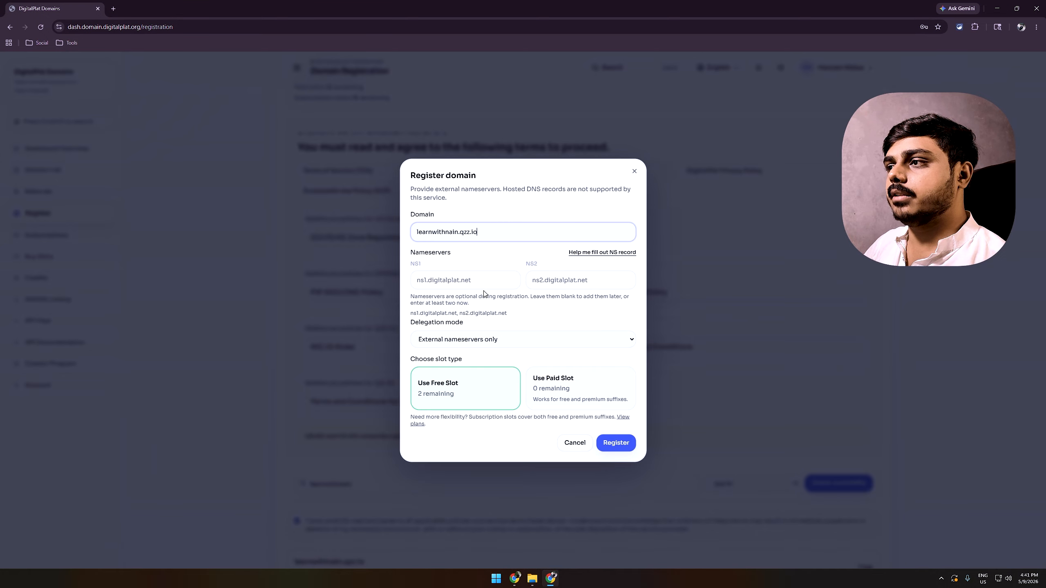
{"action": "left_click", "coordinate": [613, 451]}
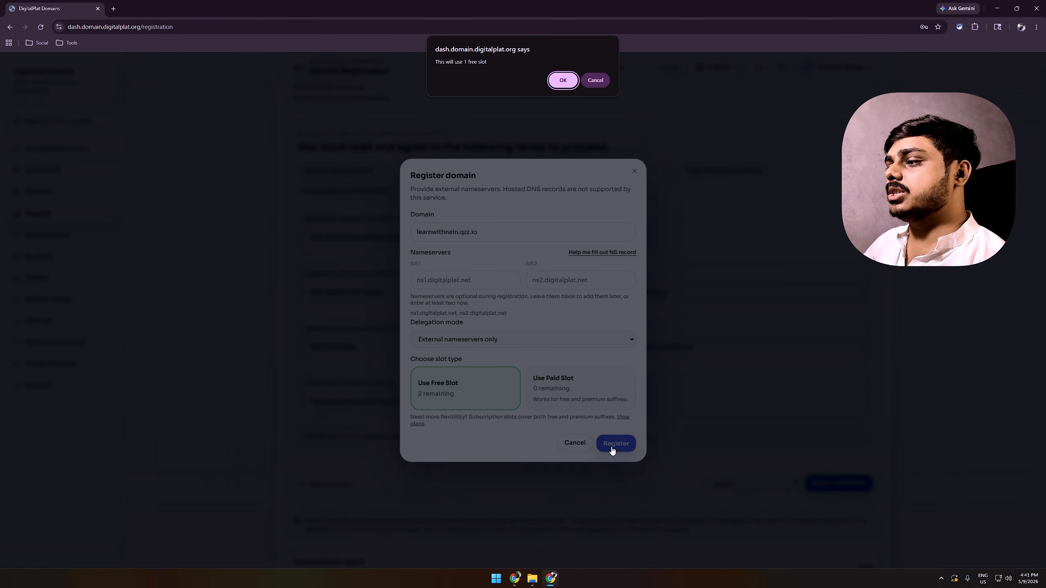
{"action": "left_click", "coordinate": [563, 81]}
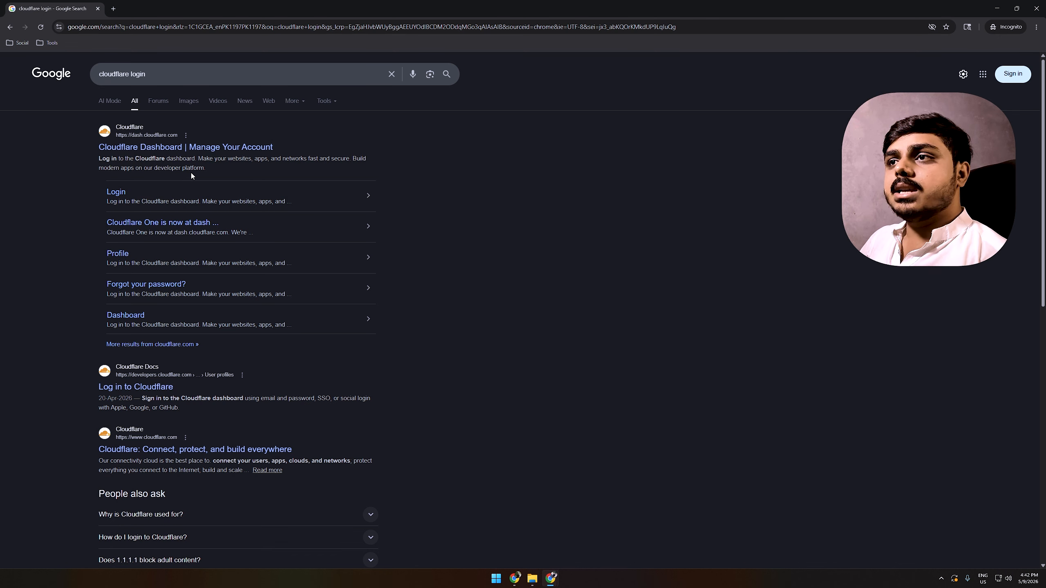
Step: Open Cloudflare's sign-up page from the login page, view the account creation form, and close the incognito window
{"action": "left_click", "coordinate": [159, 148]}
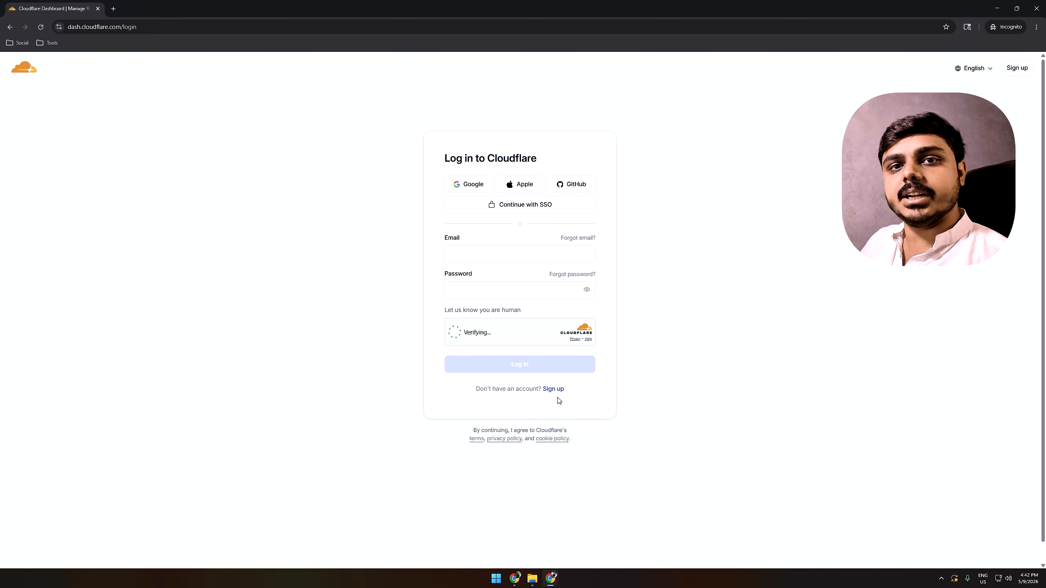
{"action": "left_click", "coordinate": [553, 388]}
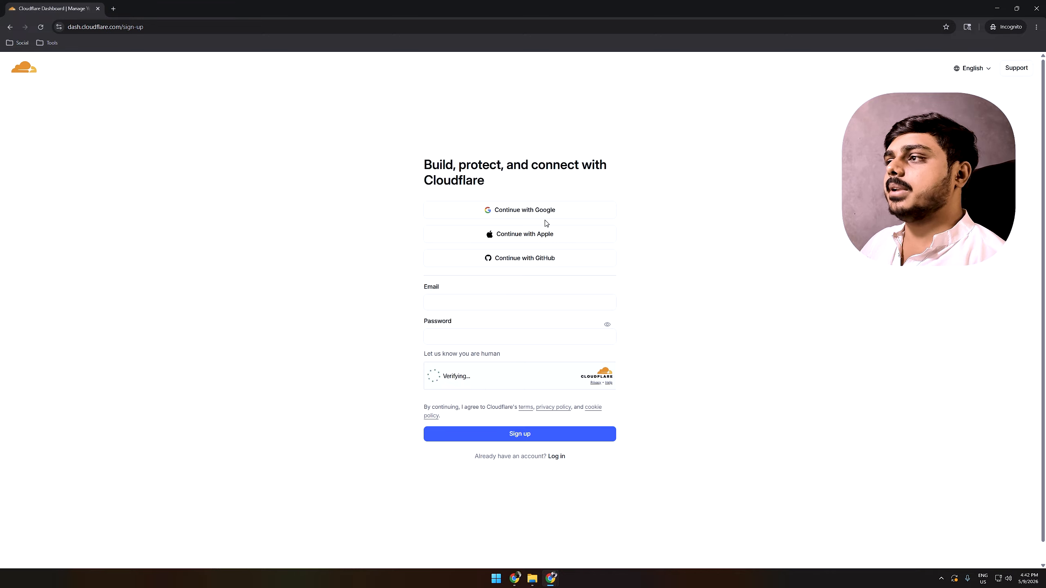
{"action": "left_click", "coordinate": [512, 303]}
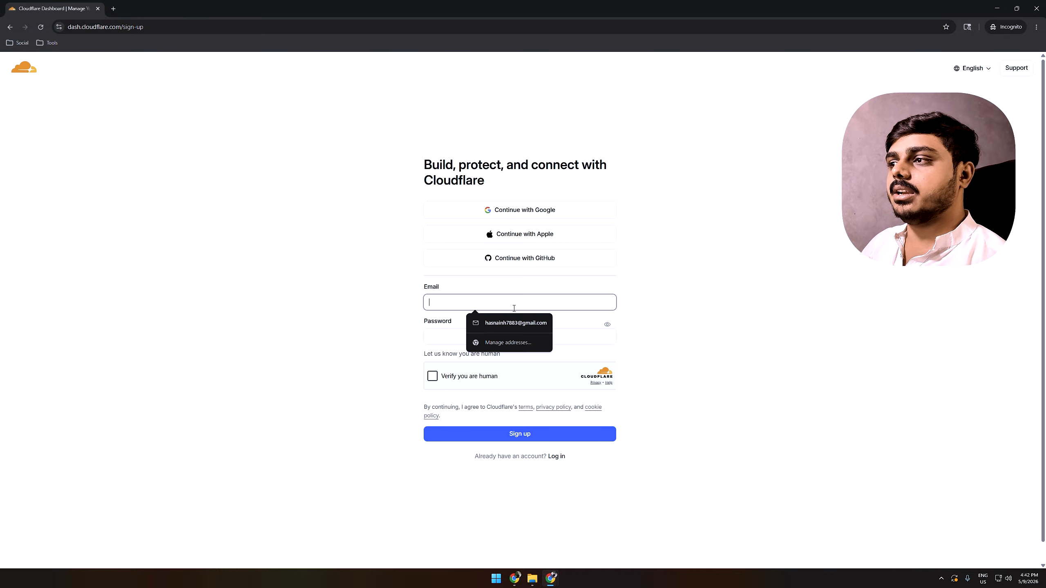
{"action": "left_click", "coordinate": [782, 367]}
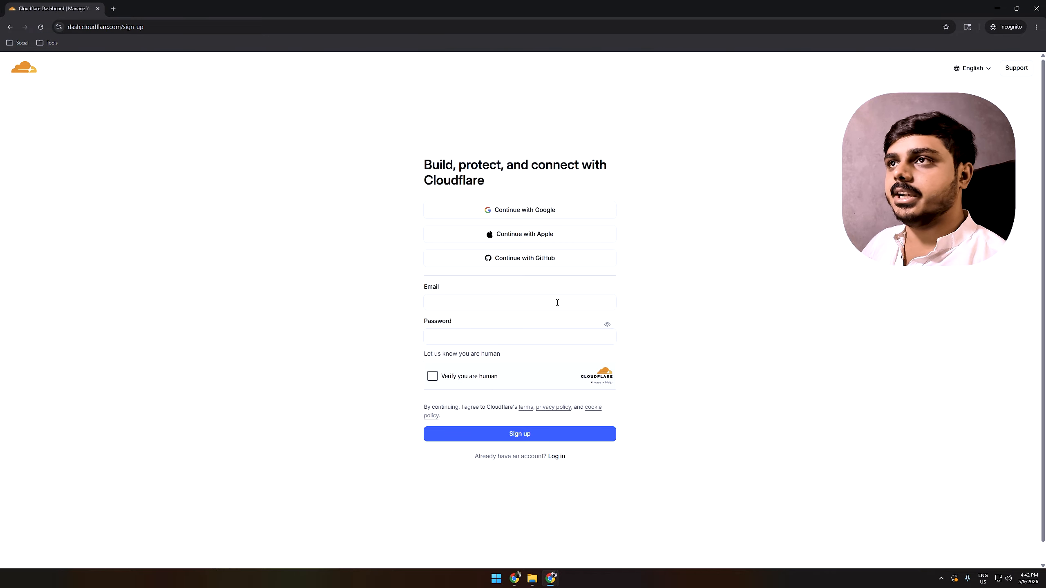
{"action": "left_click", "coordinate": [1037, 9]}
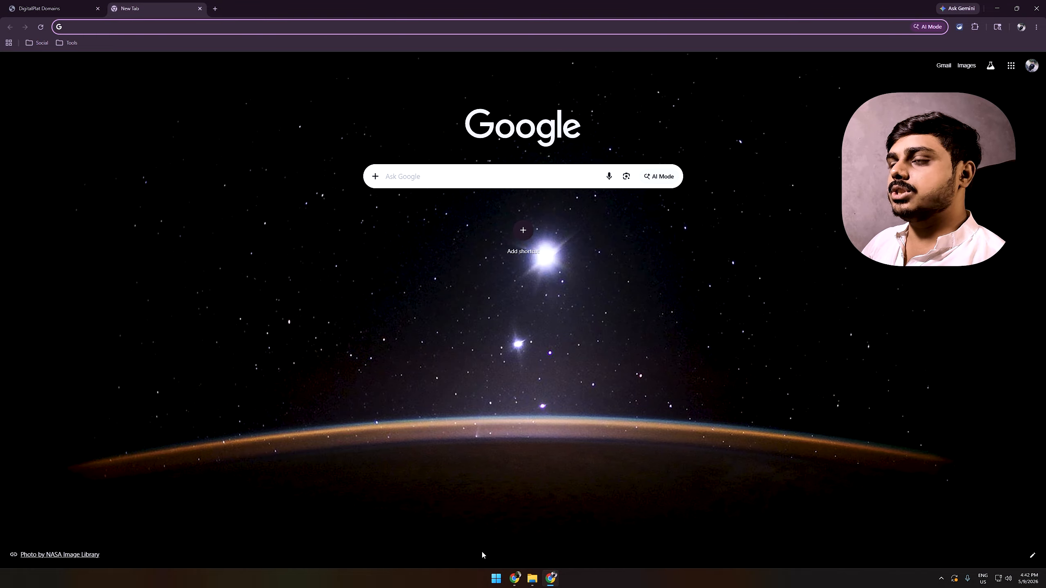
Step: Switch to the browser window with the signed-in Cloudflare account and start adding a site from the Domains overview
{"action": "left_click", "coordinate": [514, 579]}
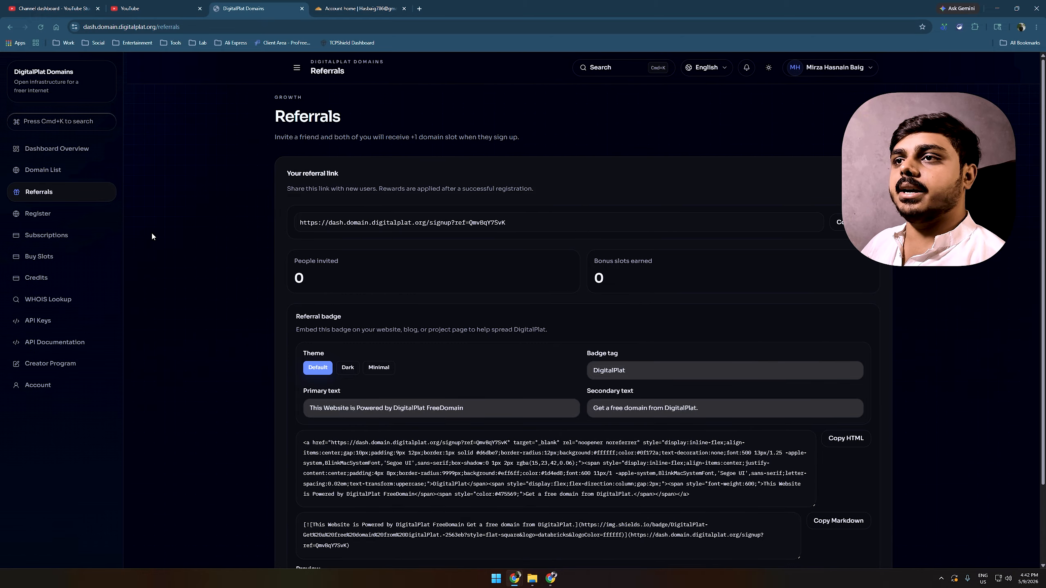
{"action": "key", "text": "ctrl+w"}
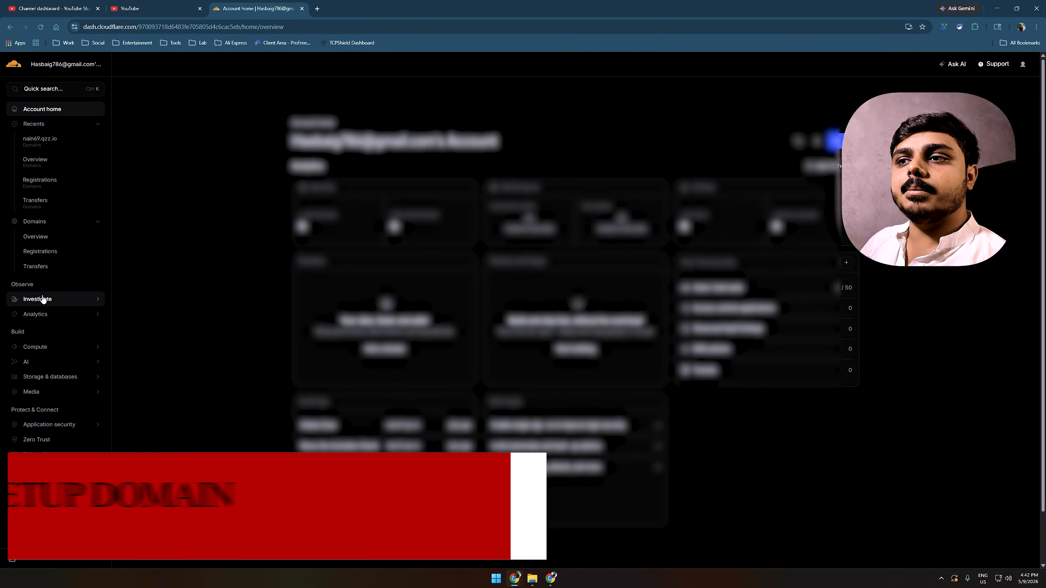
{"action": "left_click", "coordinate": [50, 222]}
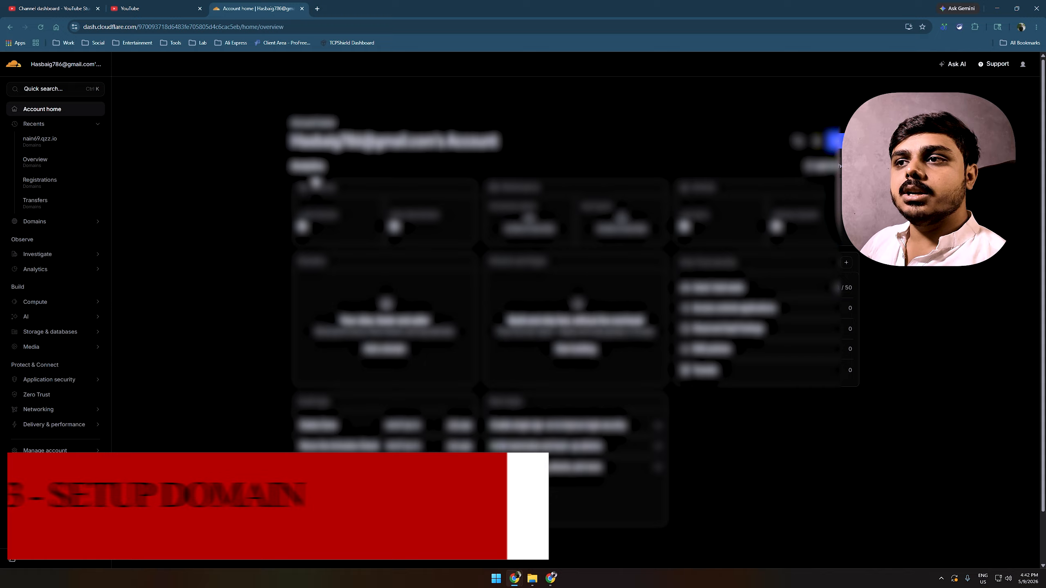
{"action": "left_click", "coordinate": [52, 221]}
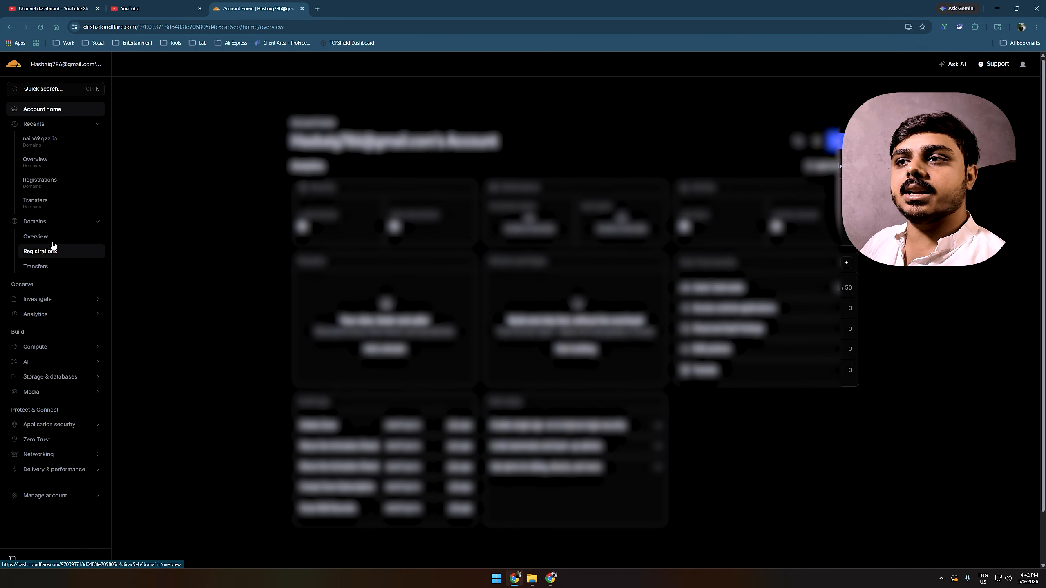
{"action": "left_click", "coordinate": [51, 236]}
{"action": "left_click", "coordinate": [836, 103]}
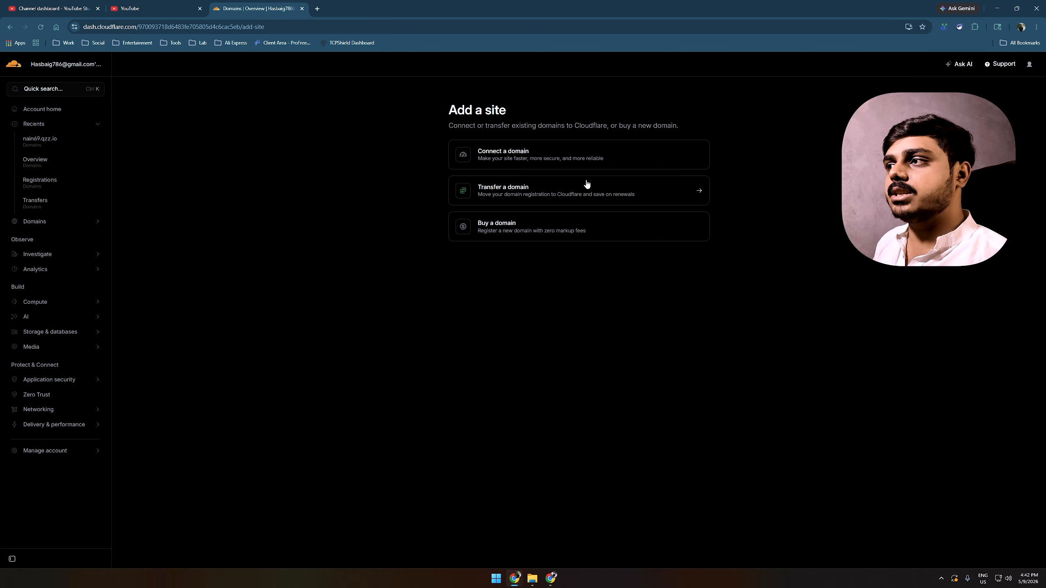
Step: Choose to connect an existing domain and enter learnwithnain.qzz.io as the domain name
{"action": "key", "text": "ctrl+plus"}
{"action": "key", "text": "ctrl+plus"}
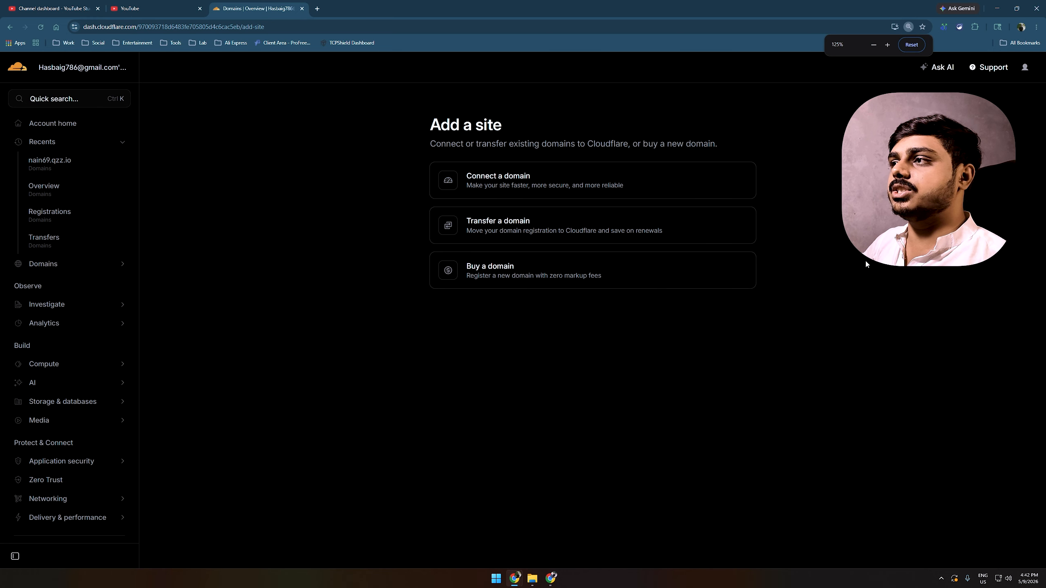
{"action": "left_click", "coordinate": [523, 185]}
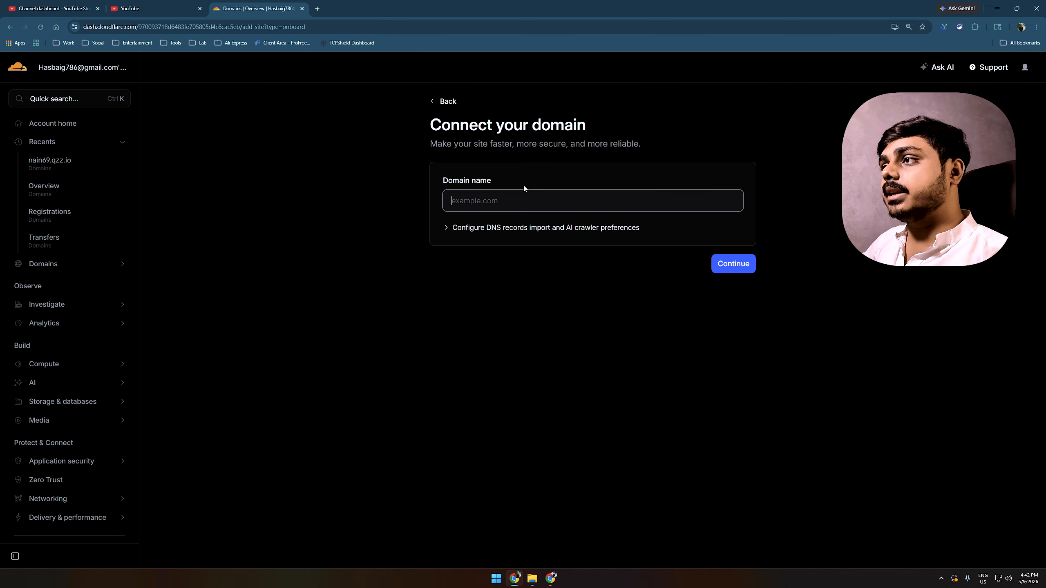
{"action": "left_click", "coordinate": [523, 194]}
{"action": "right_click", "coordinate": [520, 204]}
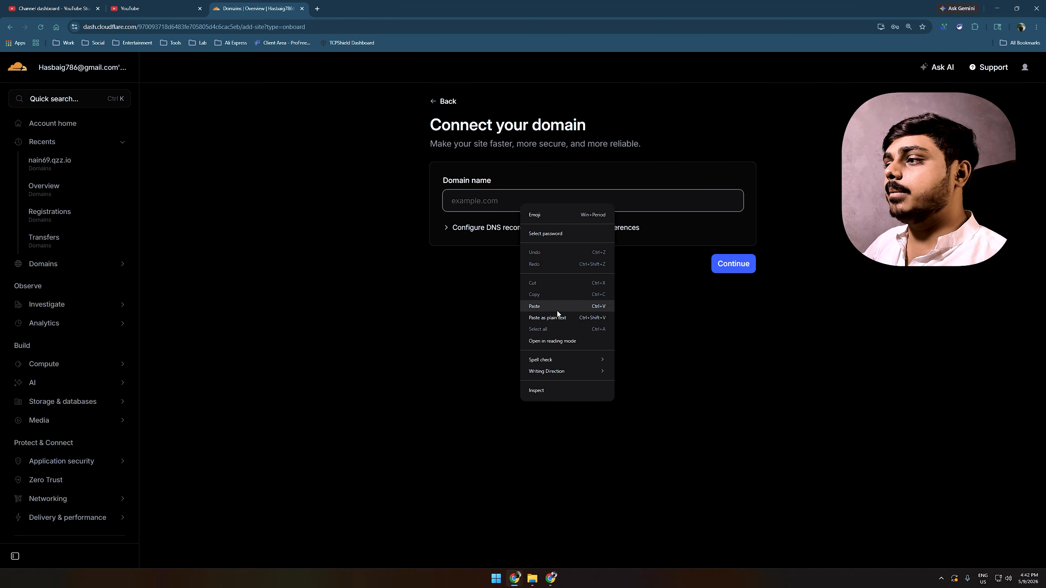
{"action": "left_click", "coordinate": [556, 308]}
{"action": "left_click_drag", "start_coordinate": [536, 197], "coordinate": [368, 202]}
{"action": "left_click", "coordinate": [548, 521]}
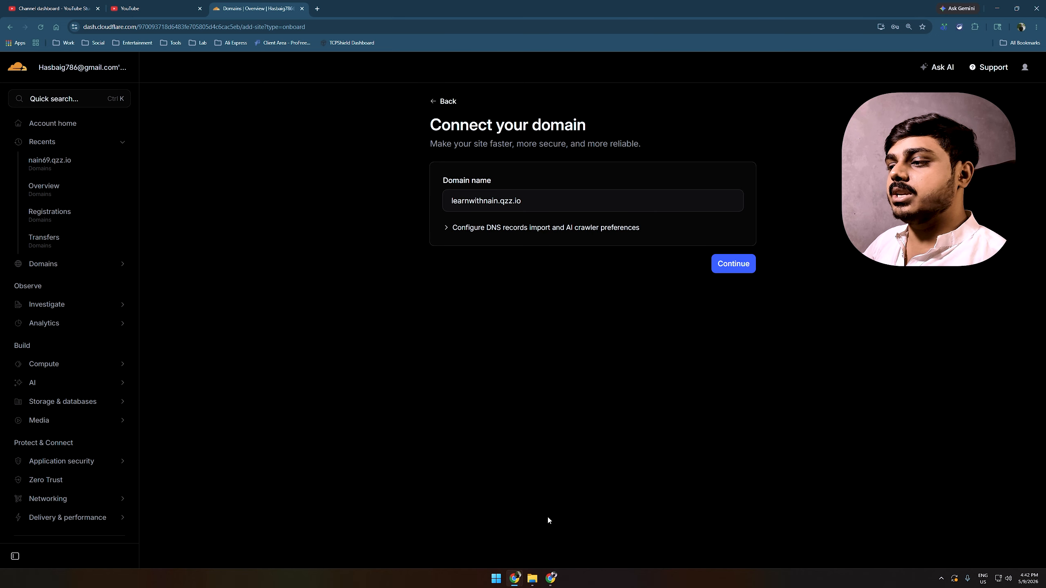
Step: View the DigitalPlat management page for learnwithnain.qzz.io in the other browser window and return to Cloudflare
{"action": "left_click", "coordinate": [550, 578]}
{"action": "left_click", "coordinate": [56, 6]}
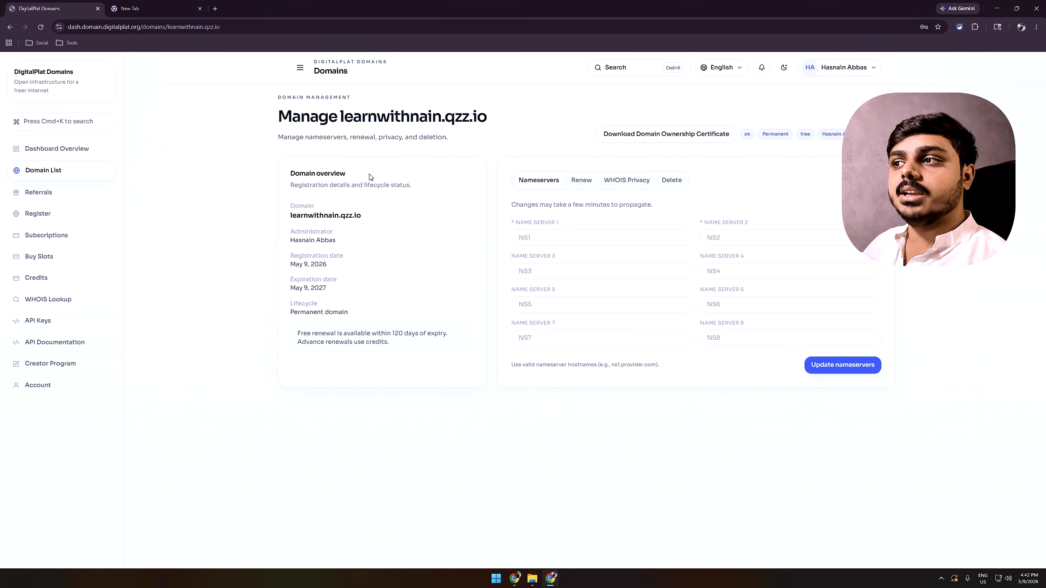
{"action": "left_click", "coordinate": [997, 8]}
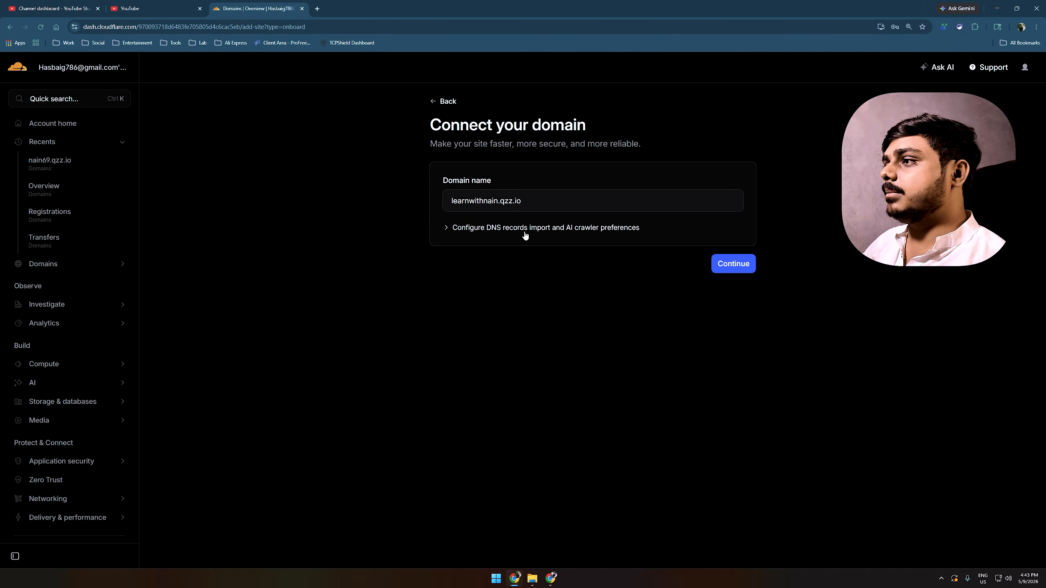
Step: Expand the DNS import and AI crawler preferences, submit the domain, and select the Free plan for it
{"action": "left_click", "coordinate": [524, 234]}
{"action": "left_click", "coordinate": [727, 384]}
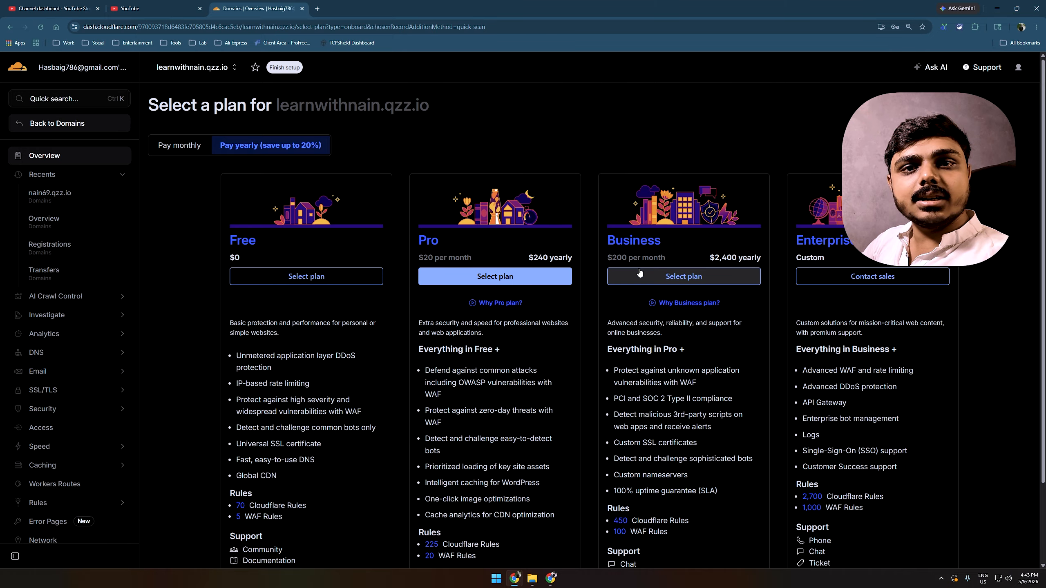
{"action": "scroll", "coordinate": [316, 219], "scroll_direction": "down", "scroll_amount": 2}
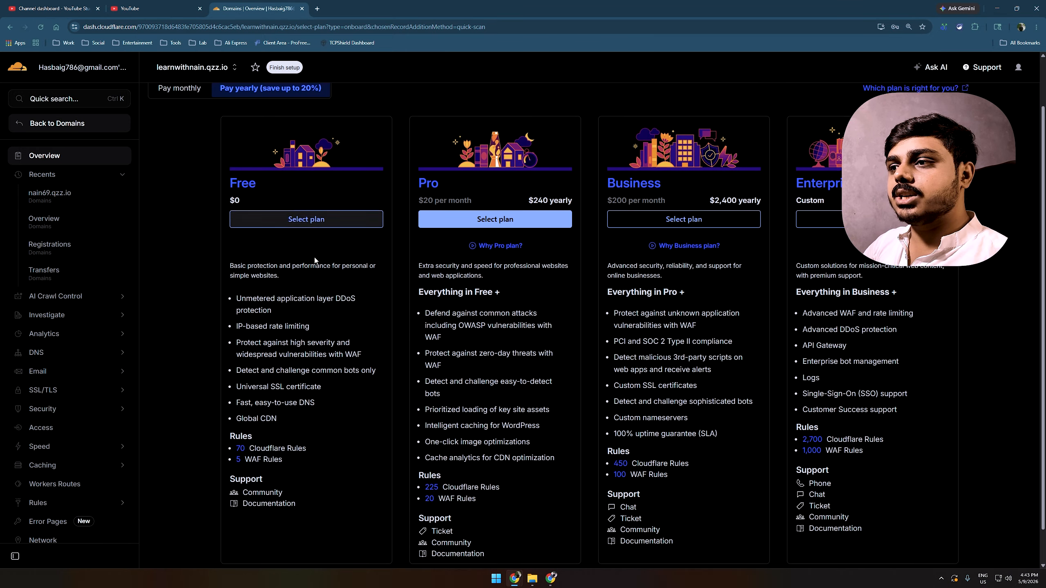
{"action": "mouse_move", "coordinate": [319, 282]}
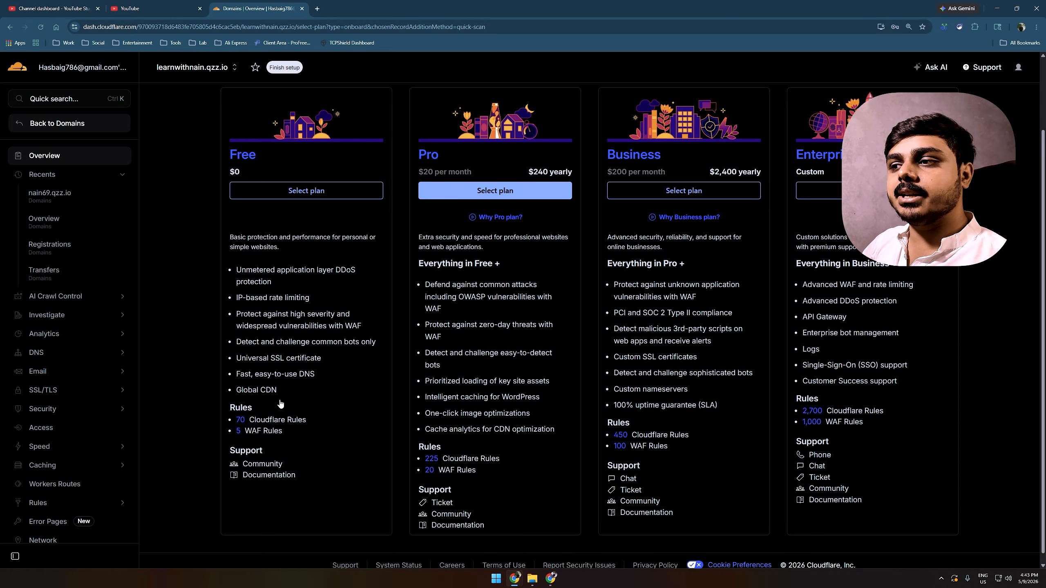
{"action": "scroll", "coordinate": [294, 473], "scroll_direction": "down", "scroll_amount": 1}
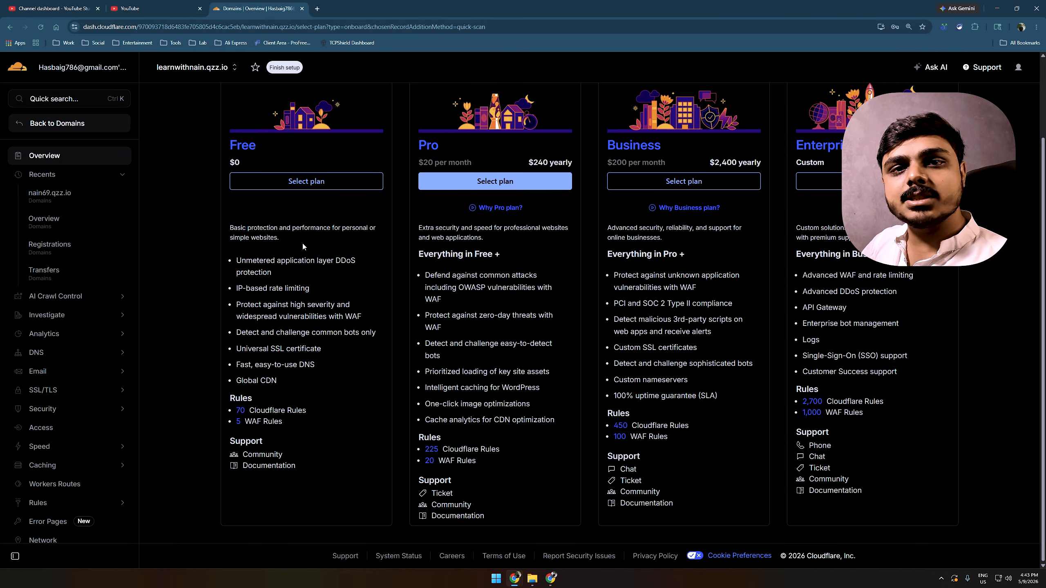
{"action": "left_click", "coordinate": [333, 185]}
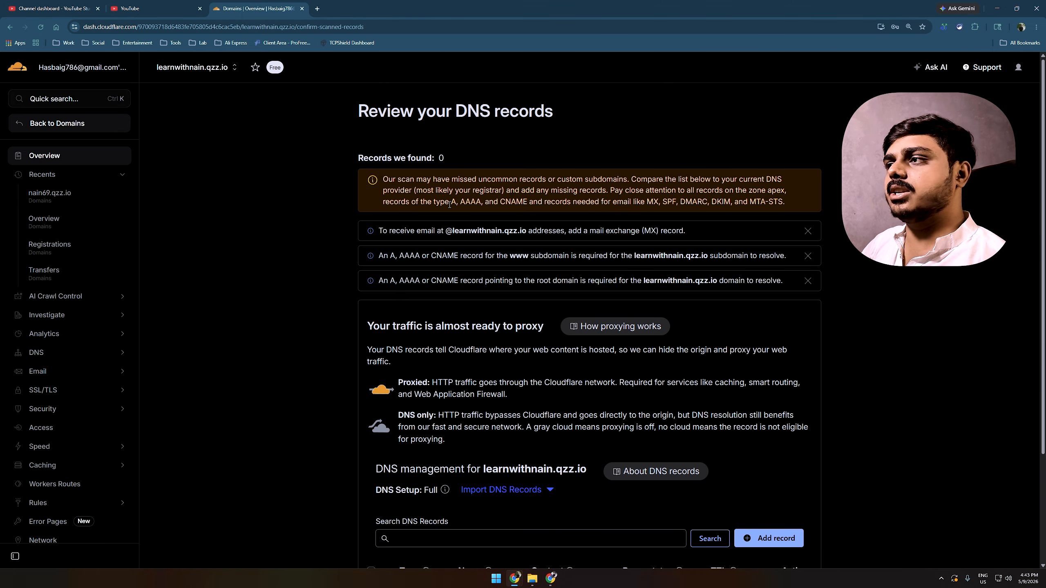
Step: Continue to activation without adding any DNS records and view the assigned Cloudflare nameservers for learnwithnain.qzz.io
{"action": "scroll", "coordinate": [603, 224], "scroll_direction": "down", "scroll_amount": 3}
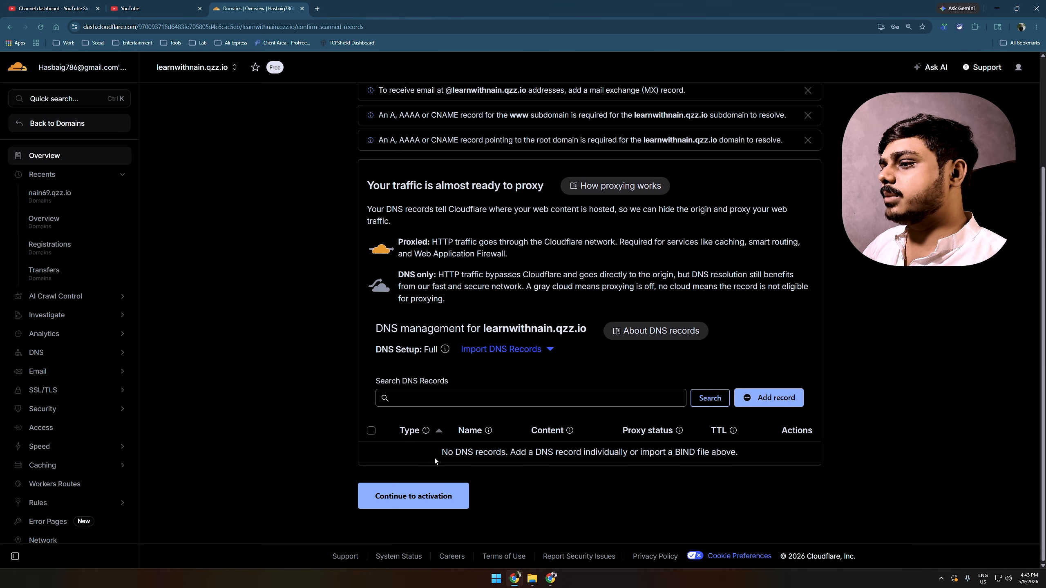
{"action": "left_click", "coordinate": [424, 497]}
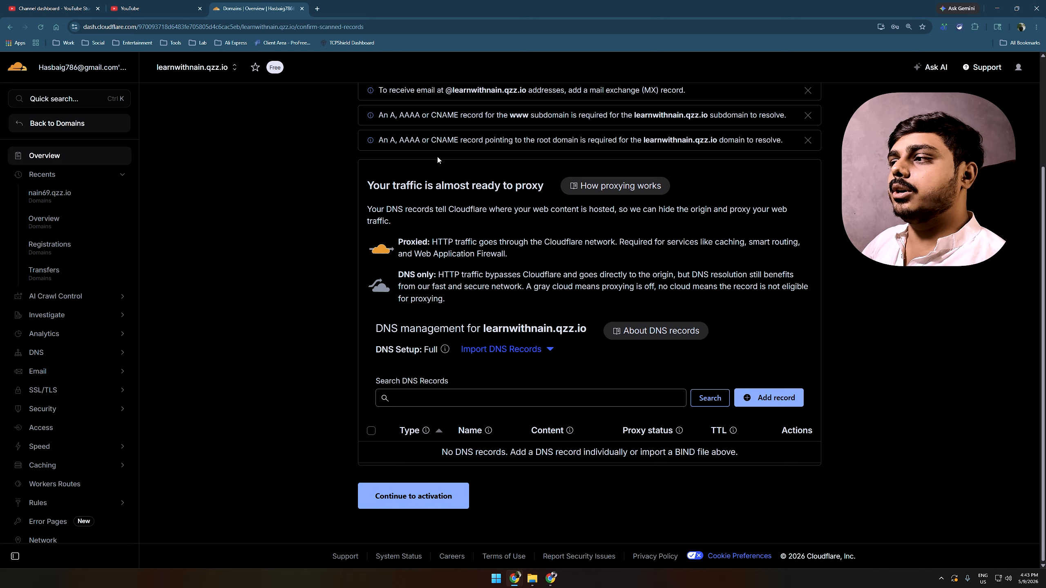
{"action": "key", "text": "Return"}
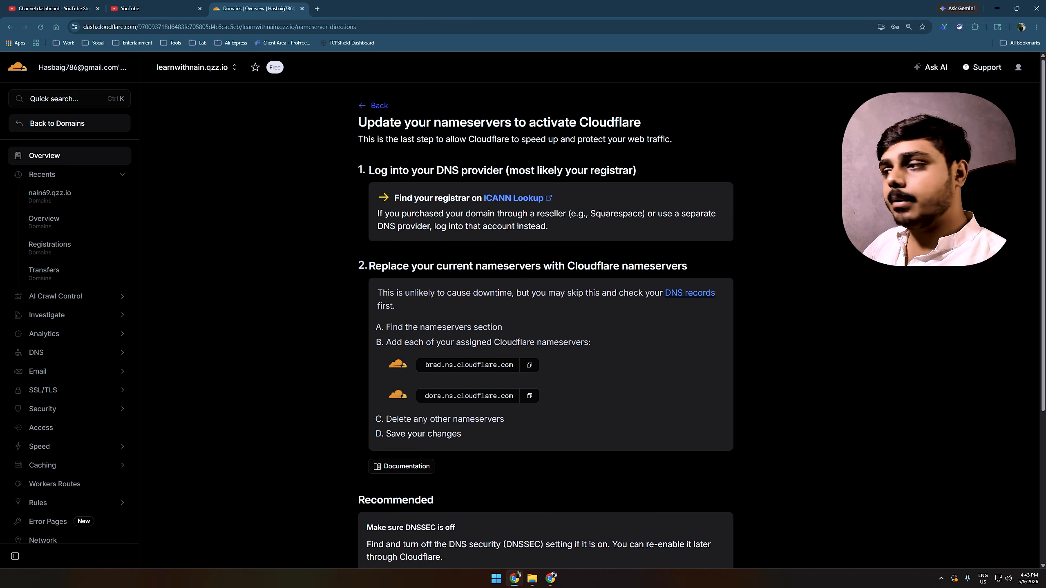
{"action": "scroll", "coordinate": [590, 217], "scroll_direction": "down", "scroll_amount": 2}
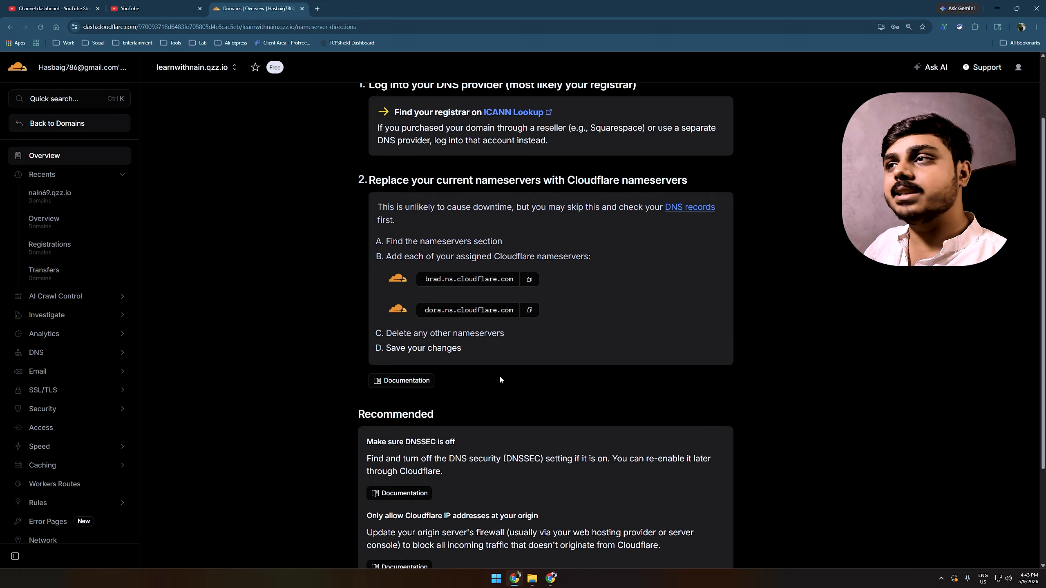
Step: Switch to DigitalPlat, set name server 1 to brad.ns.cloudflare.com and name server 2 to dora.ns.cloudflare.com, and update the domain's nameservers
{"action": "left_click", "coordinate": [549, 581]}
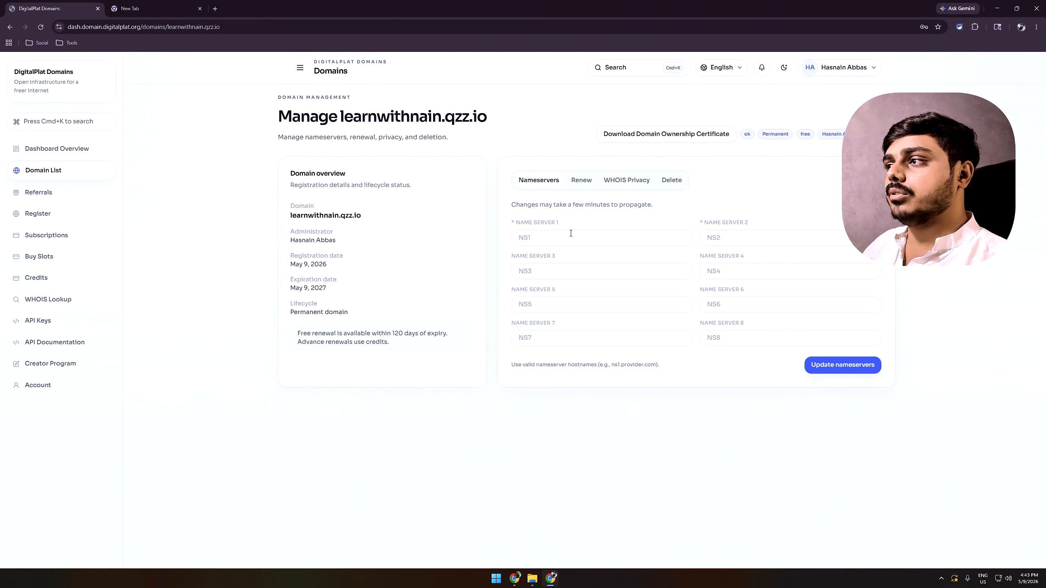
{"action": "left_click", "coordinate": [558, 237]}
{"action": "type", "text": "brad.ns.cloudflare.com"}
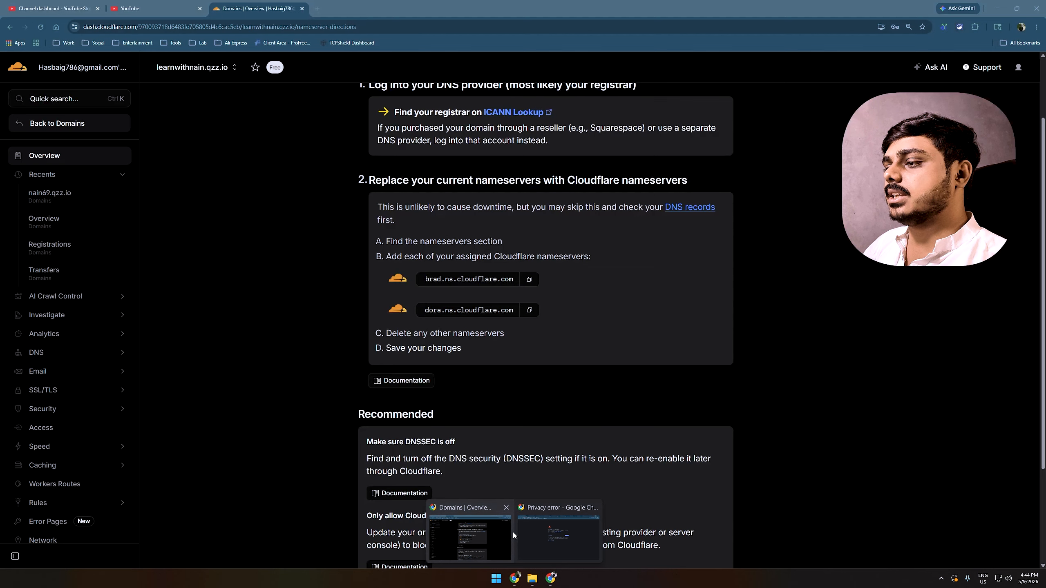
{"action": "left_click", "coordinate": [513, 532]}
{"action": "left_click", "coordinate": [550, 579]}
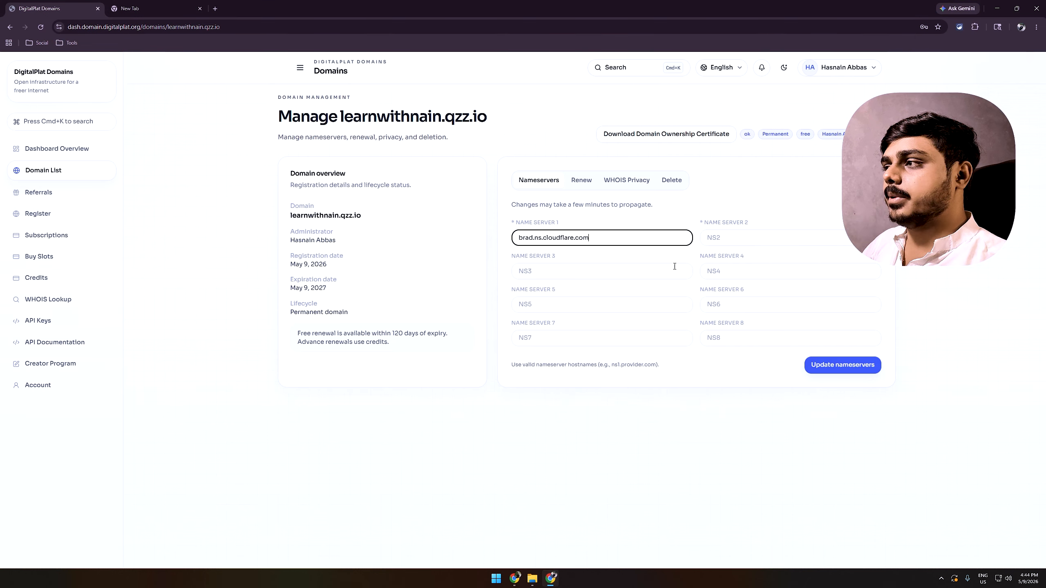
{"action": "left_click", "coordinate": [753, 237]}
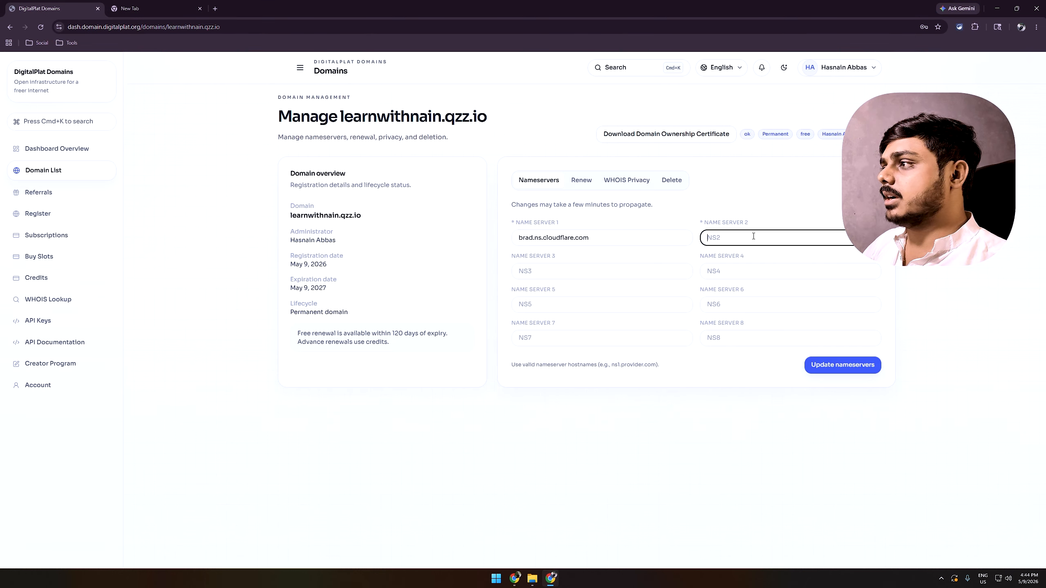
{"action": "left_click", "coordinate": [858, 374]}
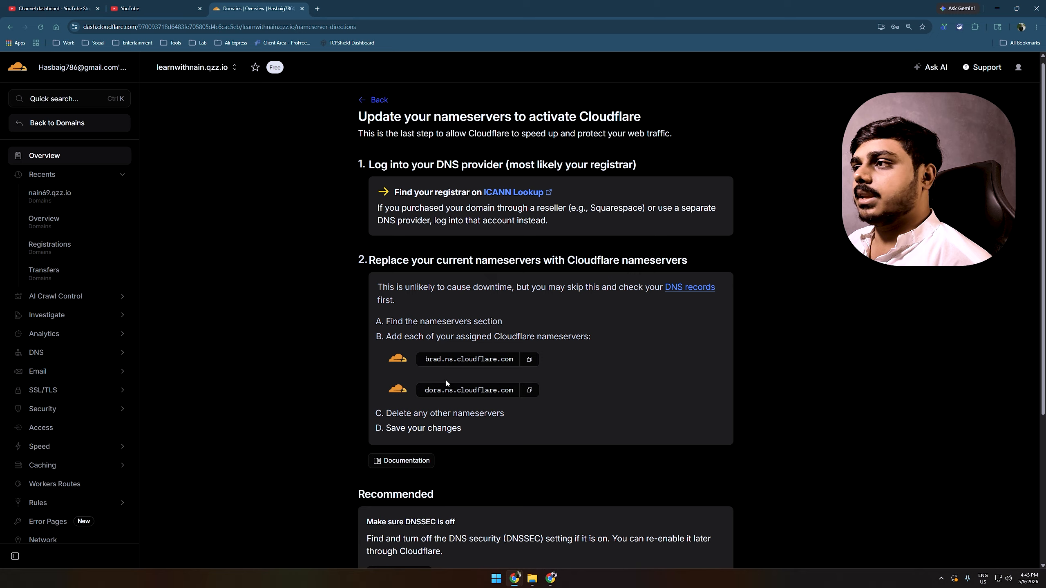
Step: Confirm in Cloudflare that the nameservers were updated and request an immediate nameserver check for learnwithnain.qzz.io
{"action": "scroll", "coordinate": [506, 451], "scroll_direction": "down", "scroll_amount": 3}
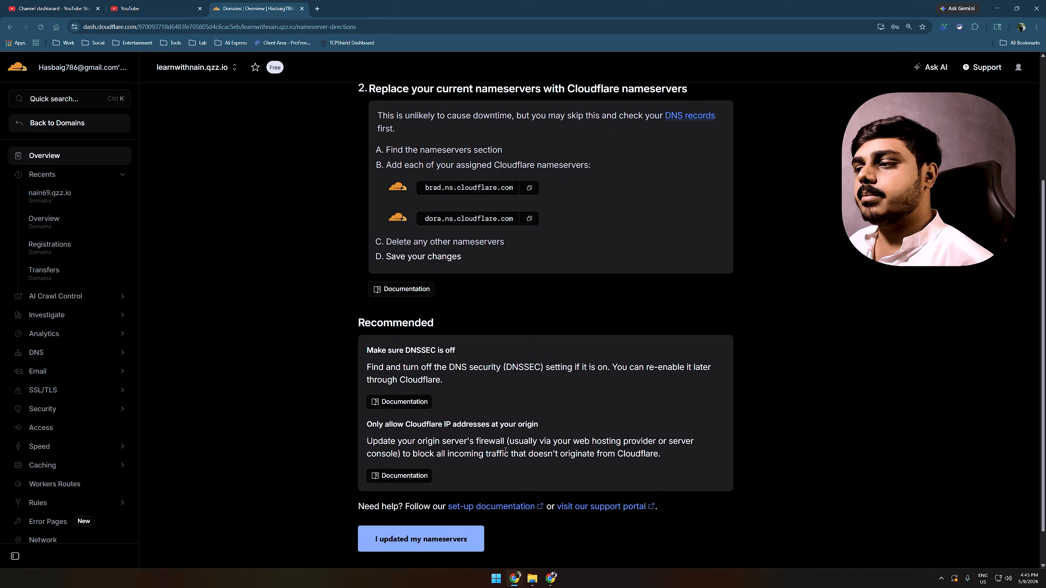
{"action": "left_click", "coordinate": [452, 548]}
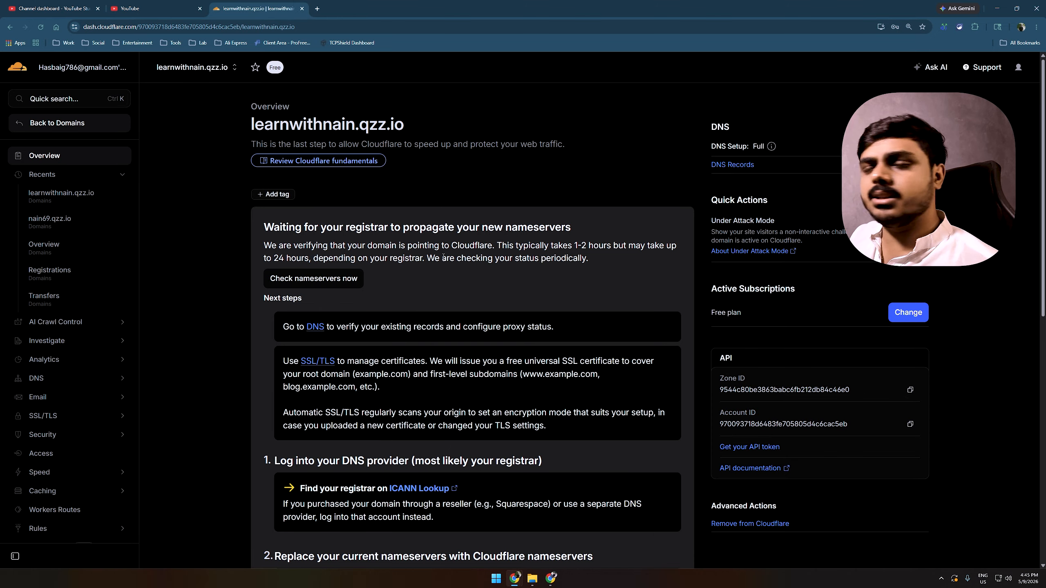
{"action": "left_click", "coordinate": [328, 279]}
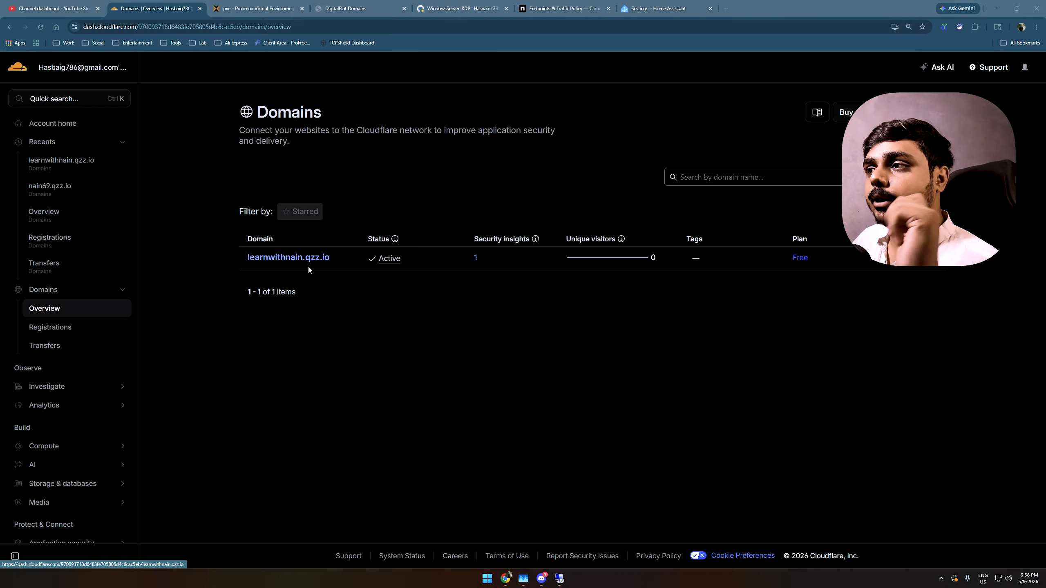
Step: Go from the account home to Zero Trust and open the Connectors page under Networks
{"action": "left_click", "coordinate": [58, 124]}
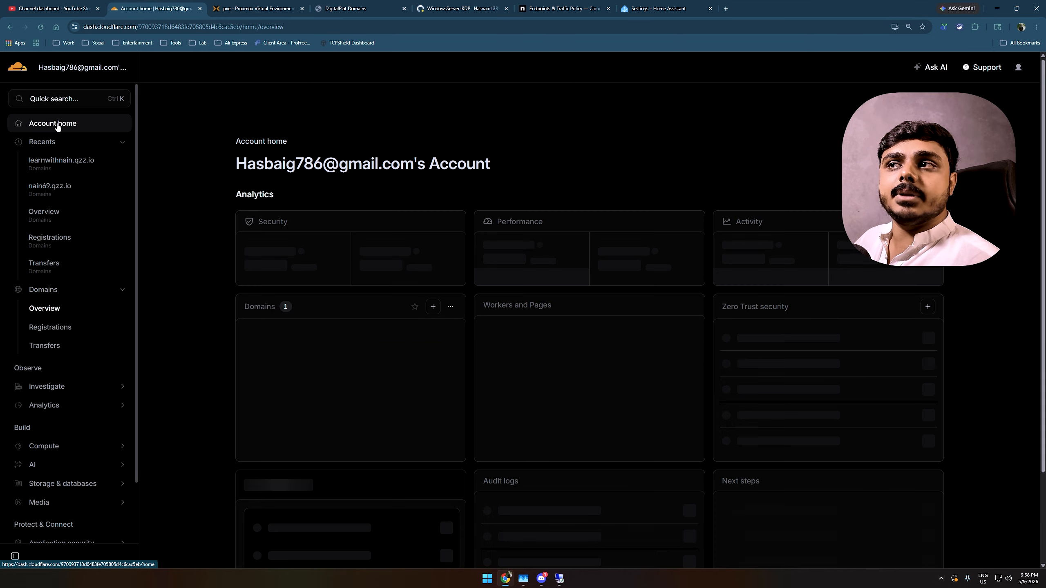
{"action": "scroll", "coordinate": [74, 471], "scroll_direction": "down", "scroll_amount": 1}
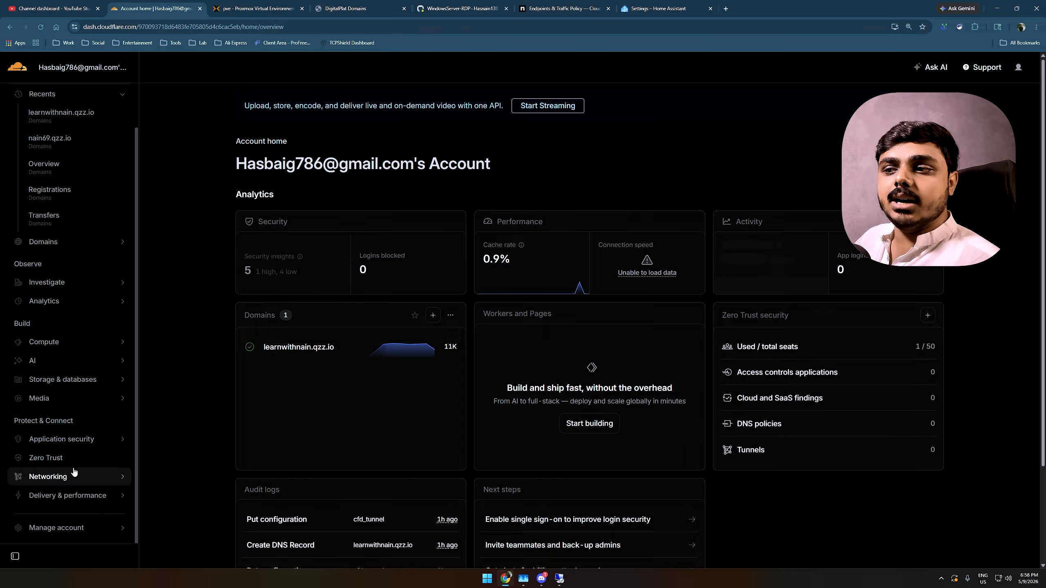
{"action": "left_click", "coordinate": [47, 459]}
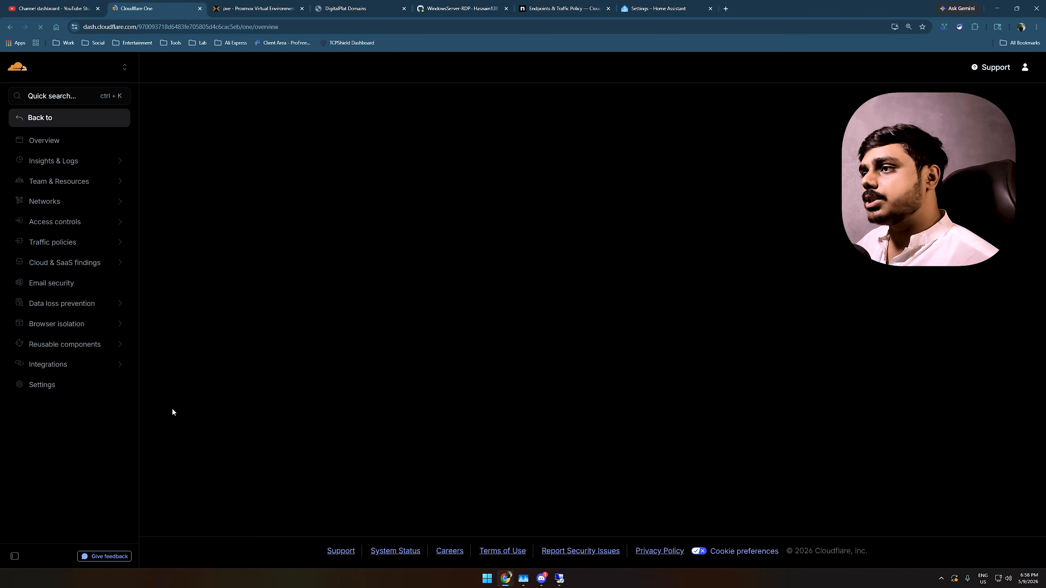
{"action": "left_click", "coordinate": [67, 207]}
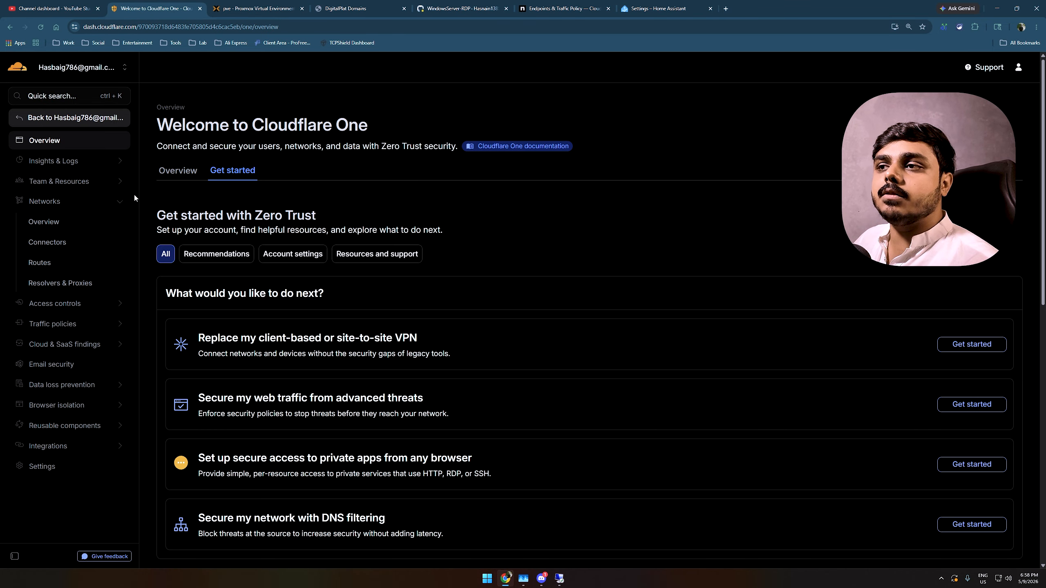
{"action": "left_click", "coordinate": [61, 243]}
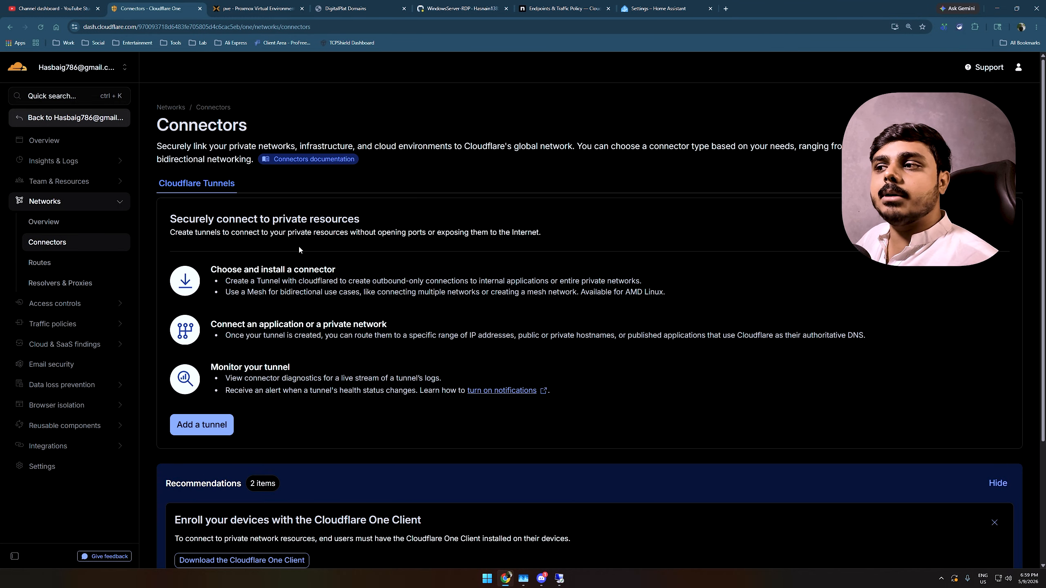
Step: Add a tunnel of type Cloudflared, name it Learn With Nain, and save it
{"action": "scroll", "coordinate": [358, 251], "scroll_direction": "down", "scroll_amount": 4}
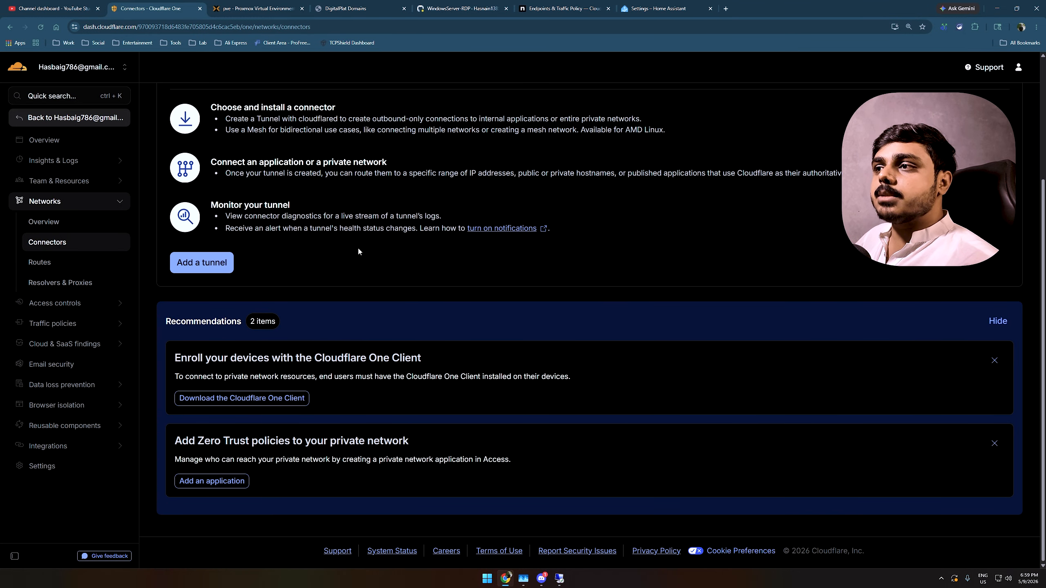
{"action": "left_click", "coordinate": [222, 274]}
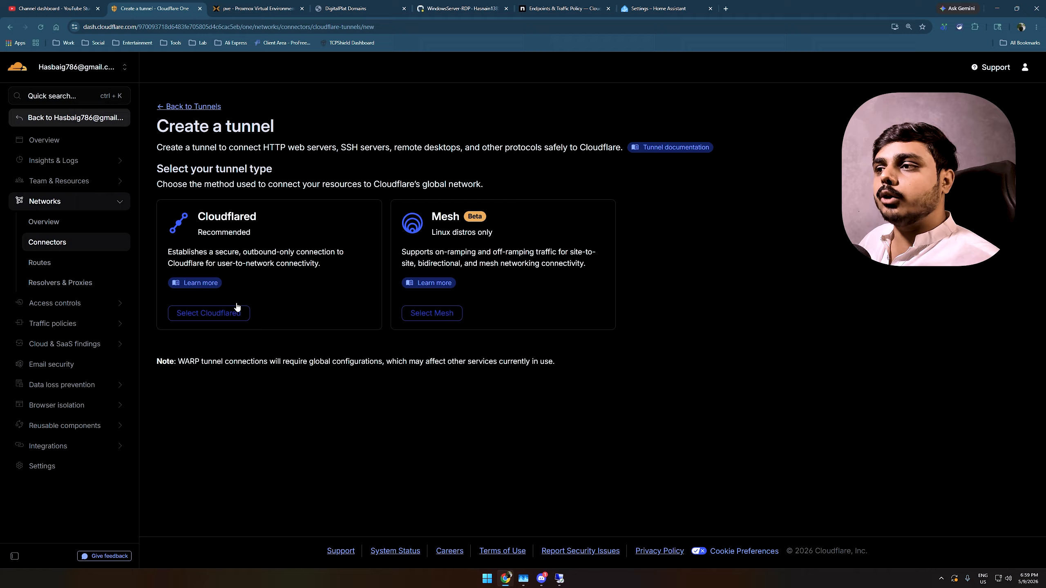
{"action": "left_click", "coordinate": [233, 317]}
{"action": "left_click", "coordinate": [269, 257]}
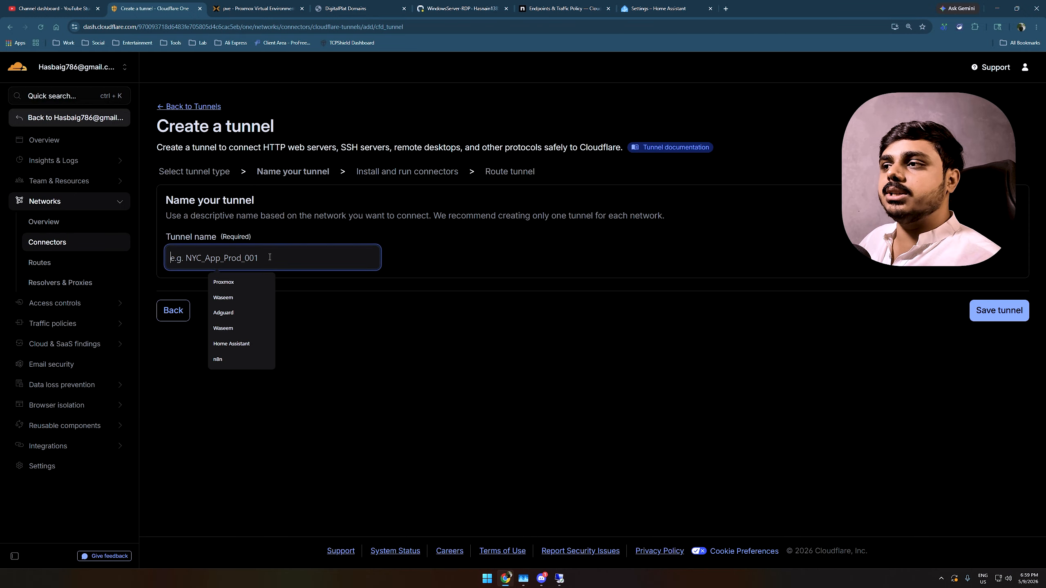
{"action": "type", "text": "Learn With Nain"}
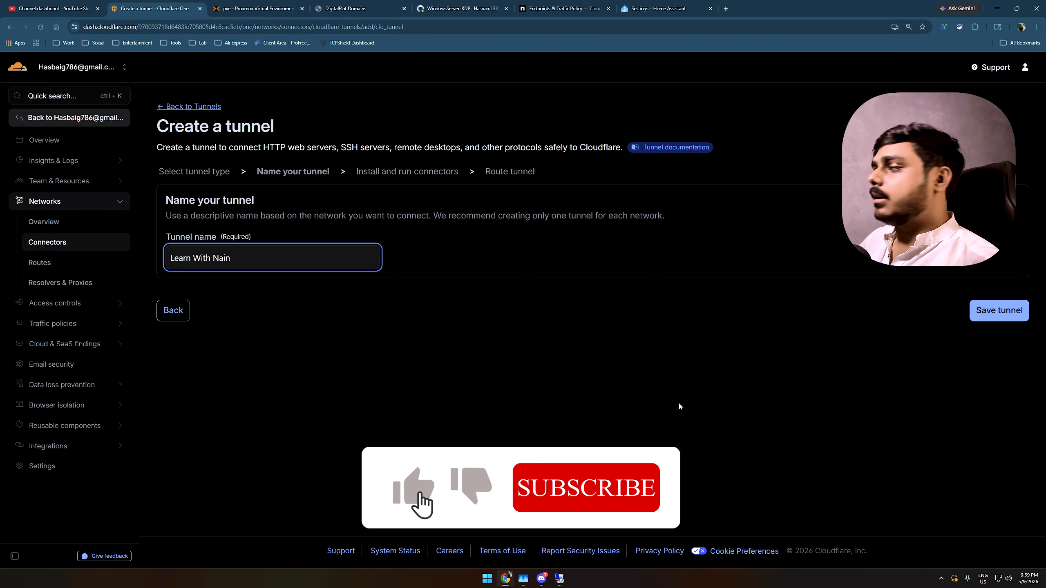
{"action": "key", "text": "Return"}
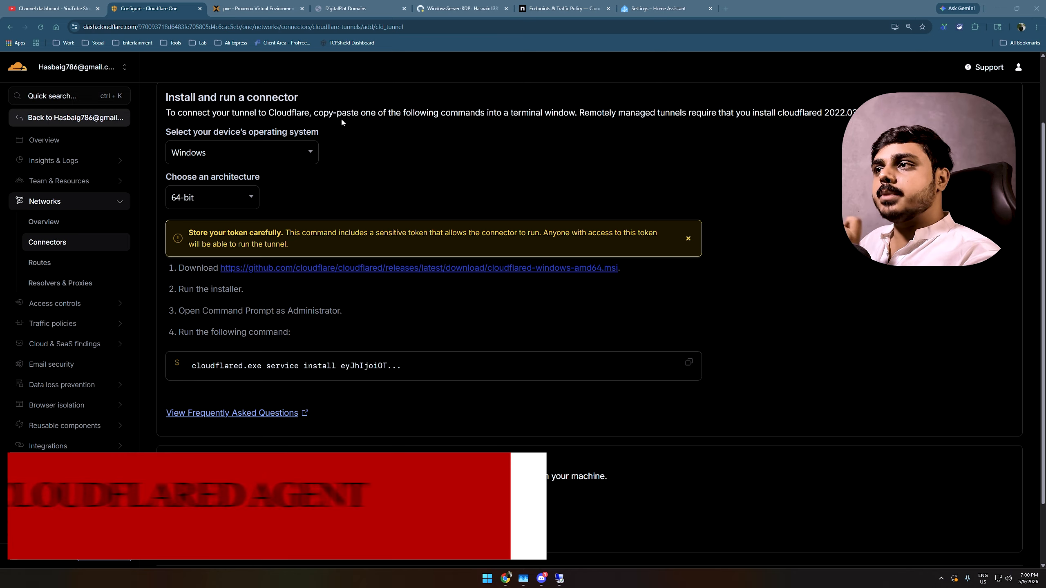
Step: Set the connector's operating system to Debian with 64-bit architecture and review the resulting installation commands
{"action": "left_click", "coordinate": [242, 152]}
{"action": "left_click", "coordinate": [205, 218]}
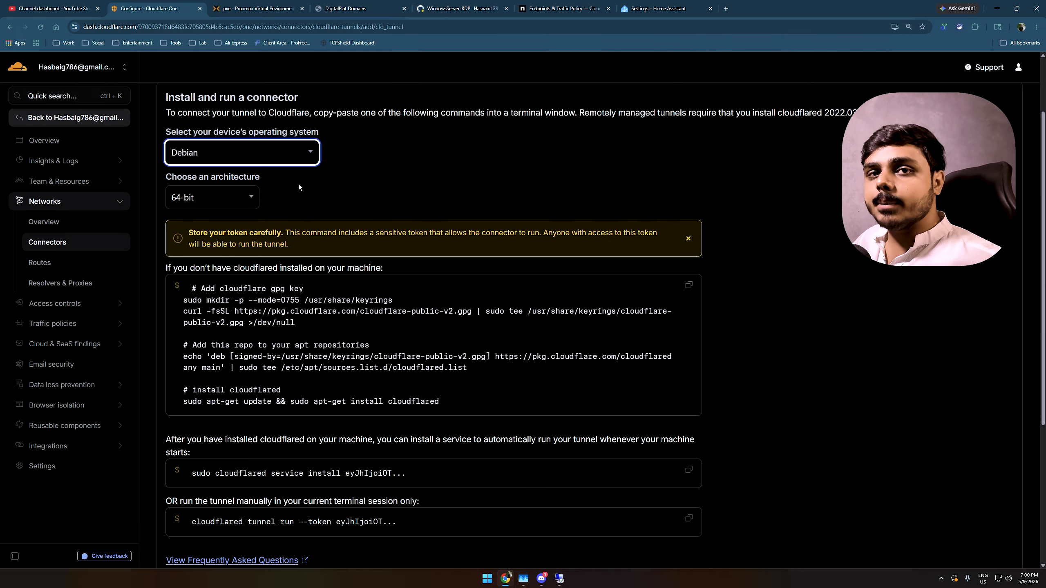
{"action": "left_click", "coordinate": [256, 205]}
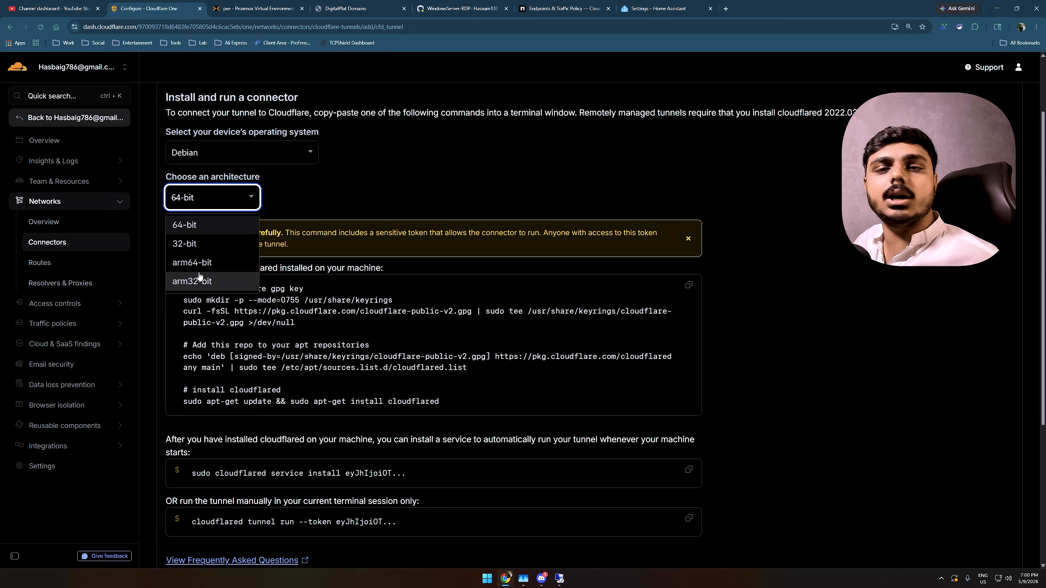
{"action": "left_click", "coordinate": [196, 232]}
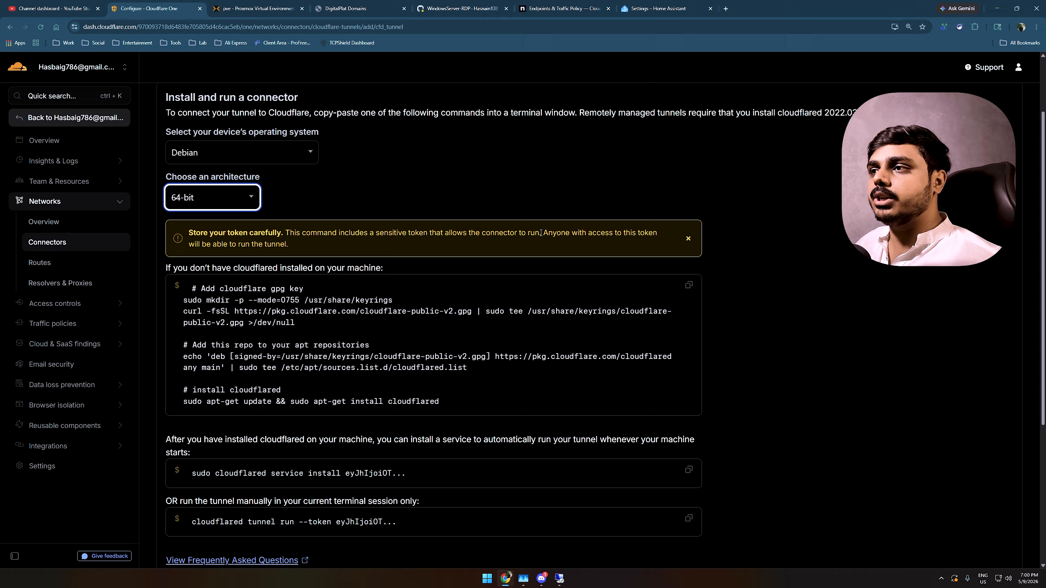
{"action": "scroll", "coordinate": [447, 376], "scroll_direction": "down", "scroll_amount": 3}
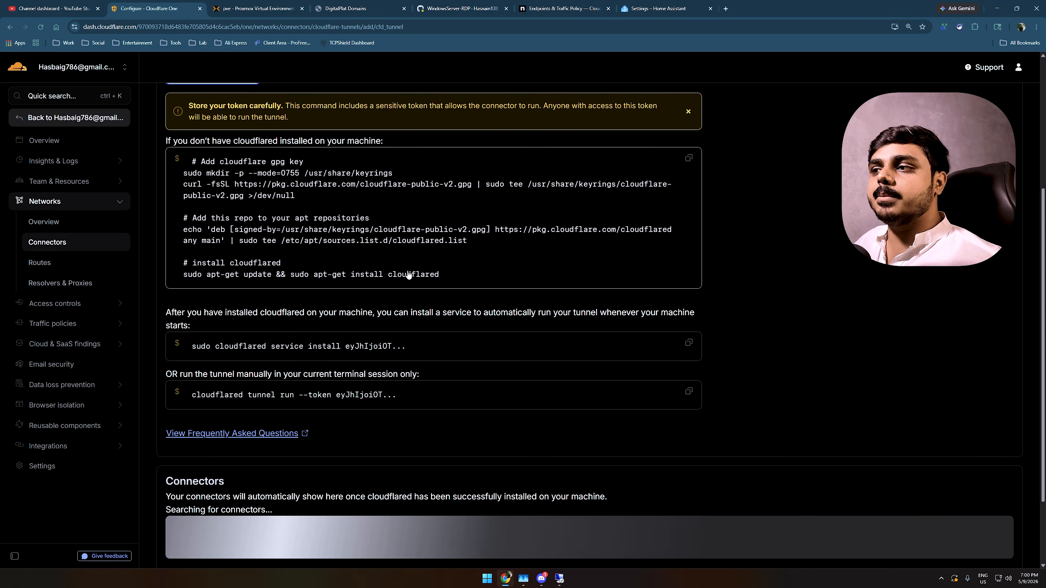
{"action": "scroll", "coordinate": [408, 275], "scroll_direction": "up", "scroll_amount": 3}
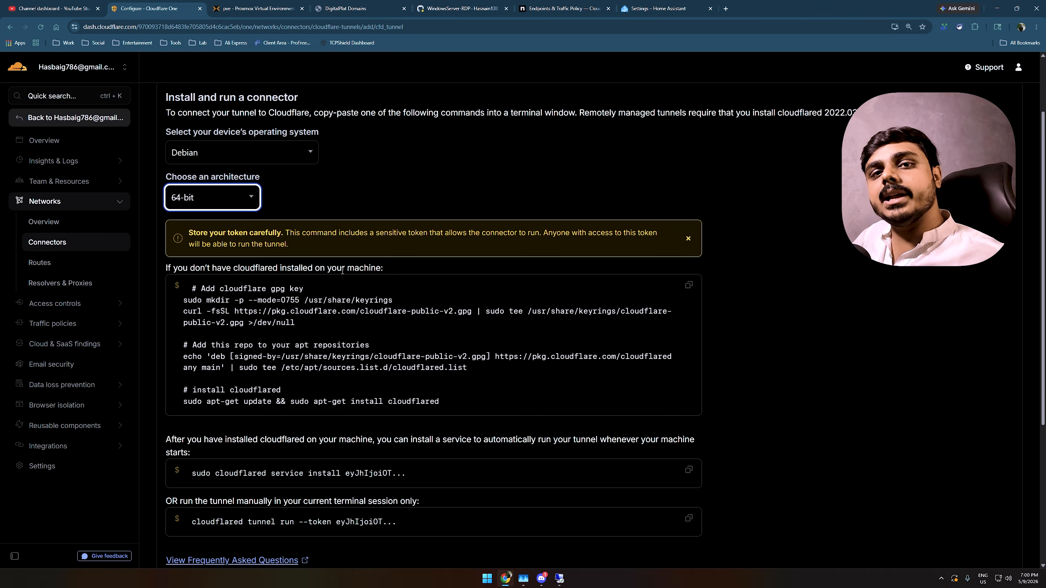
Step: Switch to Proxmox, close the container creation log, and use apt in the console of container 1000 (Cloudflared)
{"action": "left_click", "coordinate": [255, 8]}
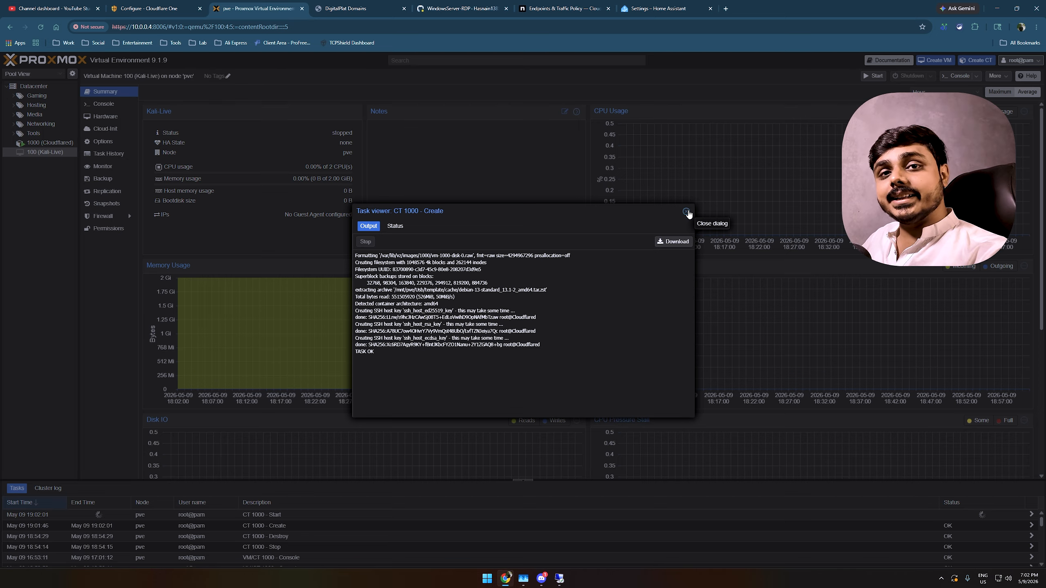
{"action": "left_click", "coordinate": [687, 212]}
{"action": "left_click", "coordinate": [47, 143]}
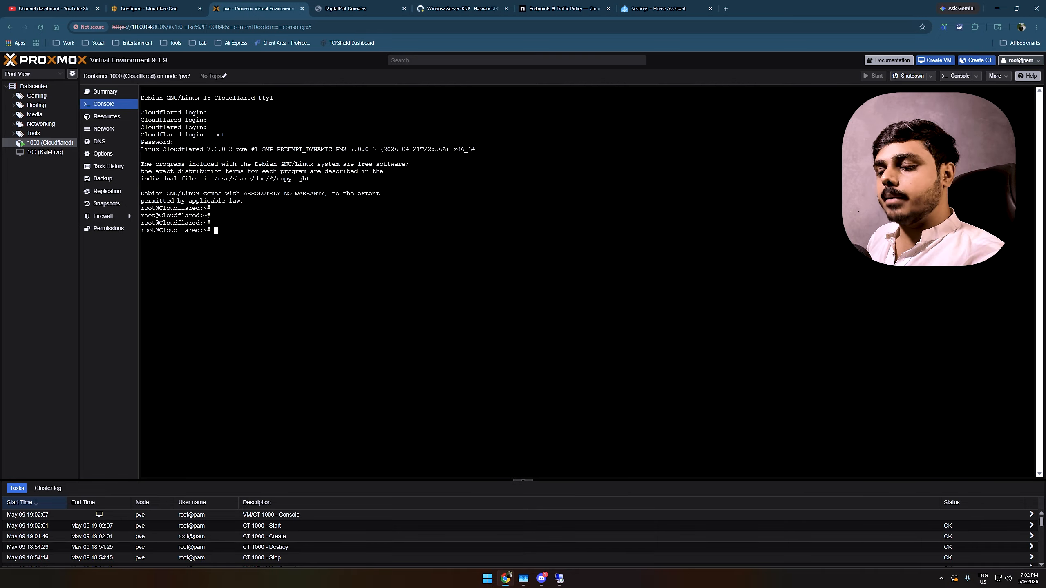
{"action": "type", "text": "apt"}
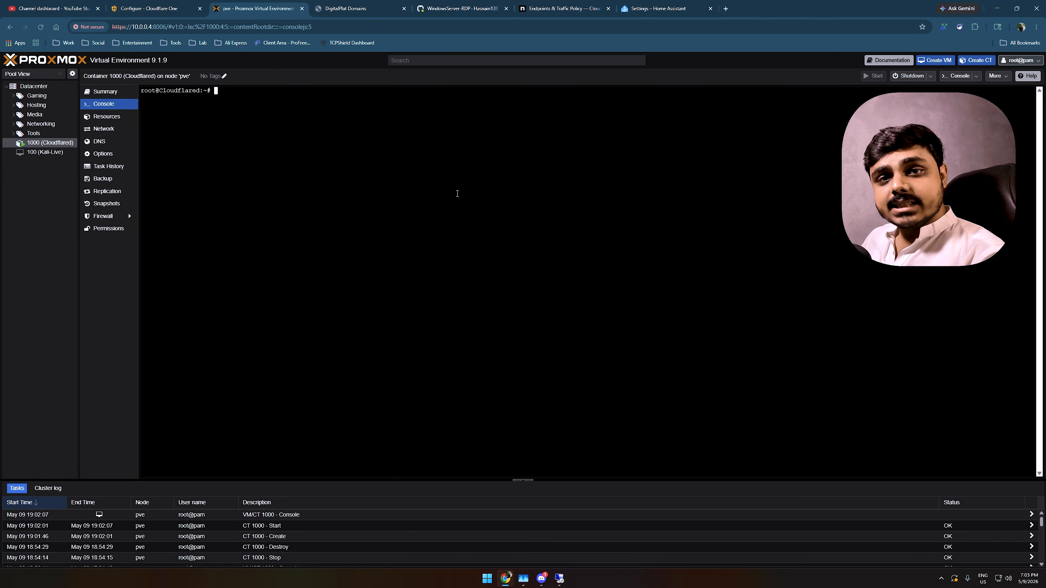
Step: Copy the Debian cloudflared installation commands from Cloudflare and try to run them in the Proxmox container's console
{"action": "left_click", "coordinate": [190, 5]}
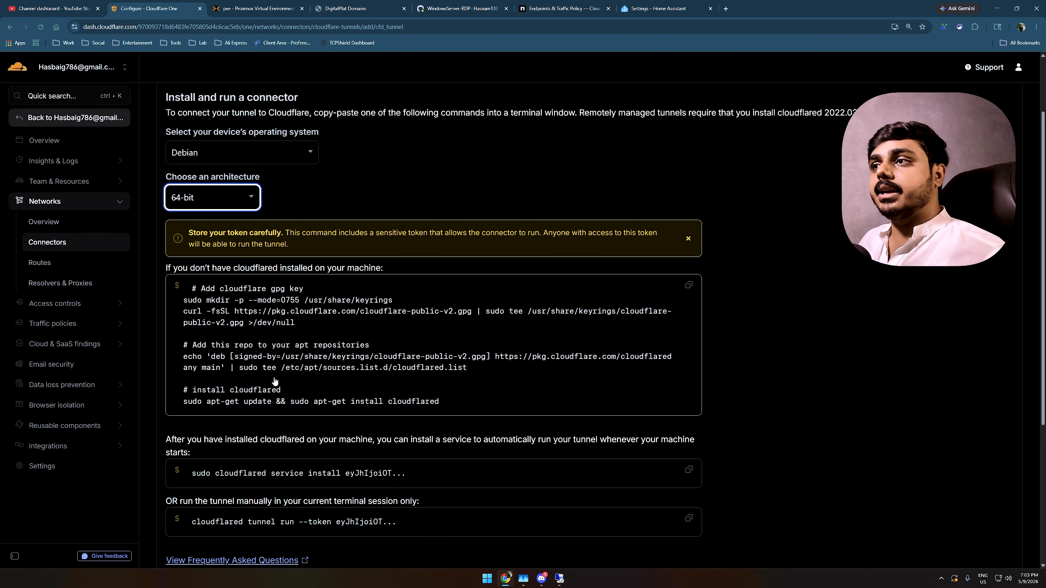
{"action": "left_click", "coordinate": [690, 286]}
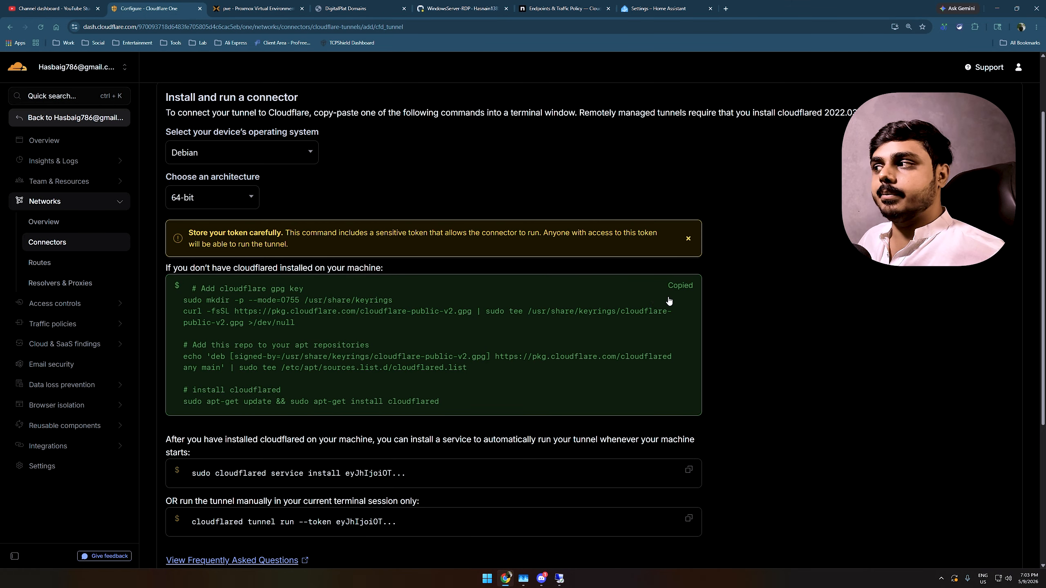
{"action": "left_click", "coordinate": [271, 8]}
{"action": "right_click", "coordinate": [486, 279]}
{"action": "left_click", "coordinate": [524, 375]}
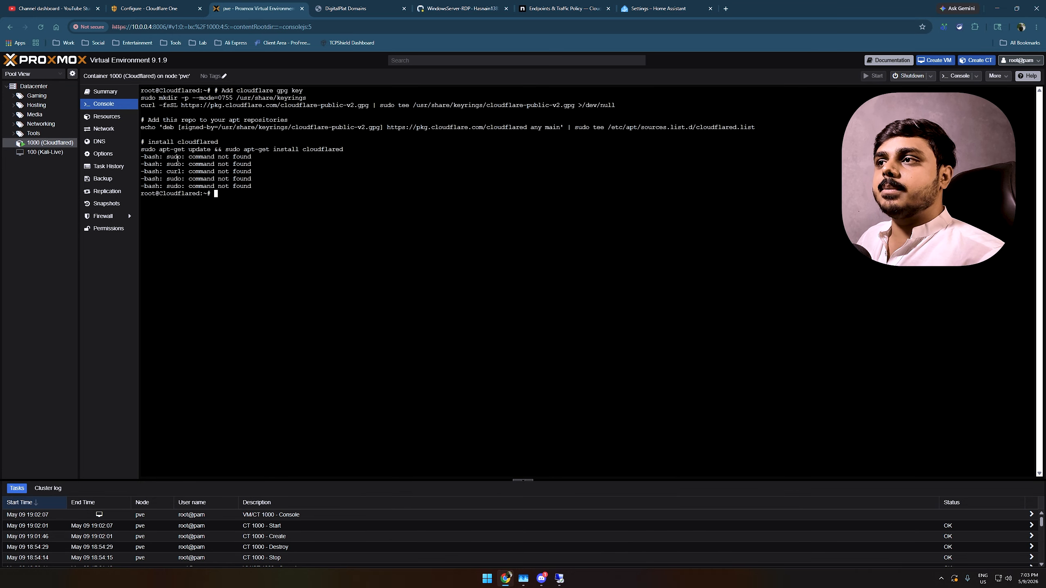
Step: Install the missing sudo and curl packages in the container by running apt install sudo curl -y
{"action": "left_click_drag", "start_coordinate": [167, 160], "coordinate": [192, 174]}
{"action": "left_click", "coordinate": [383, 256]}
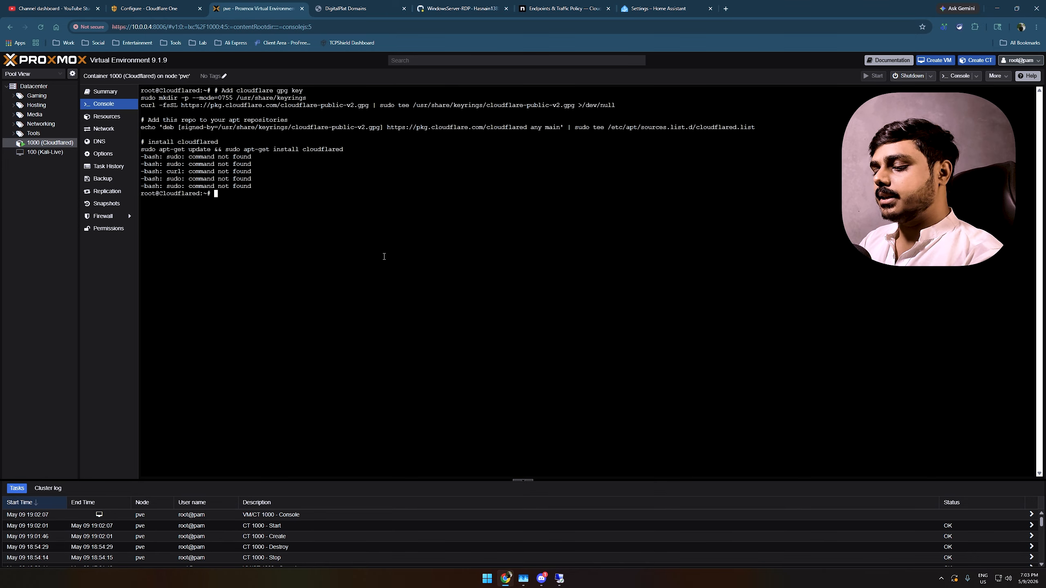
{"action": "type", "text": "apt install sudo curl -y"}
{"action": "key", "text": "Return"}
Step: Run the copied Debian cloudflared installation commands in the container's console and return to the service install command on Cloudflare's connector page
{"action": "left_click", "coordinate": [527, 359]}
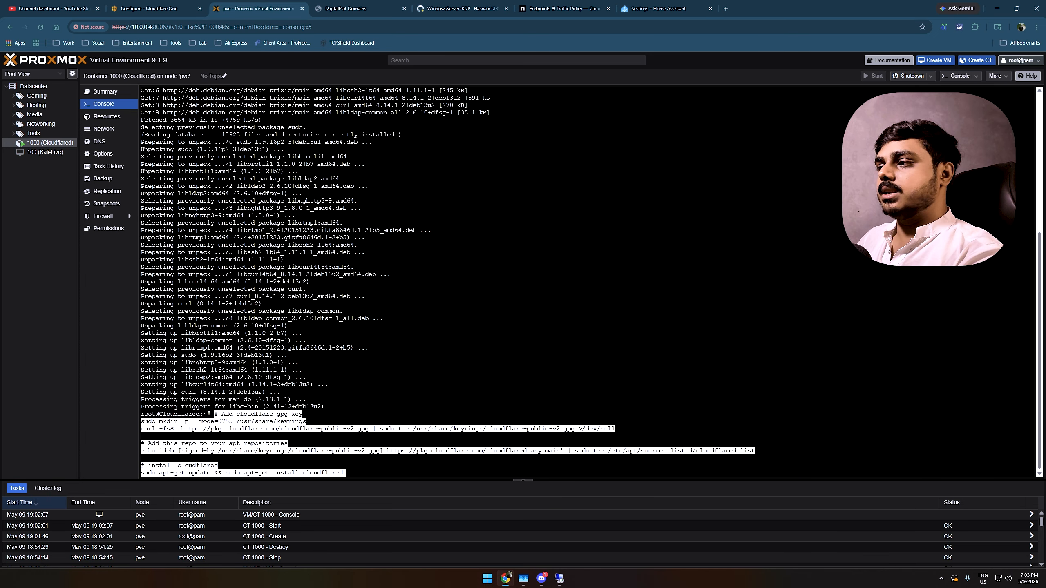
{"action": "key", "text": "Return"}
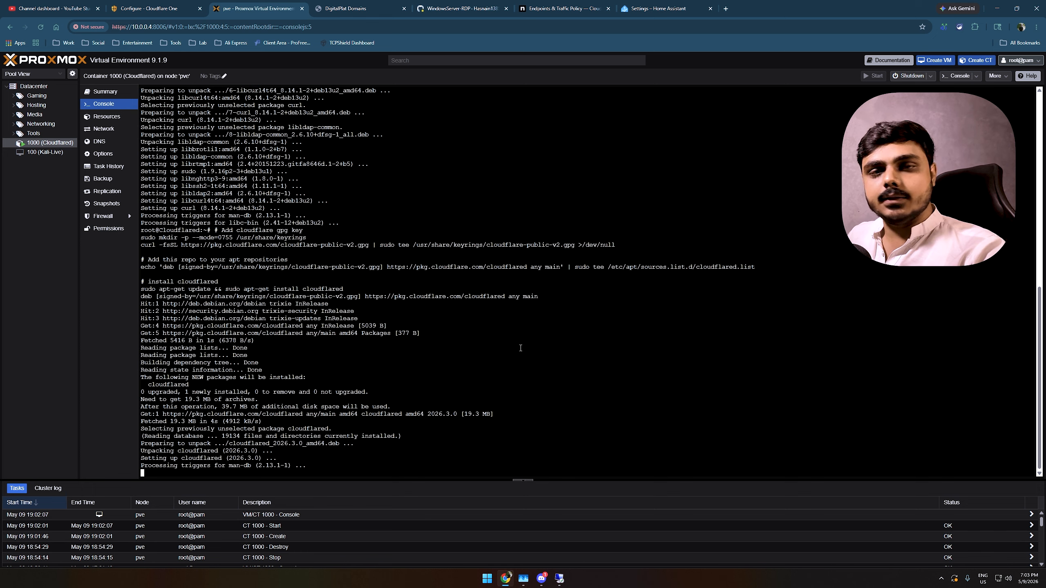
{"action": "left_click", "coordinate": [150, 8]}
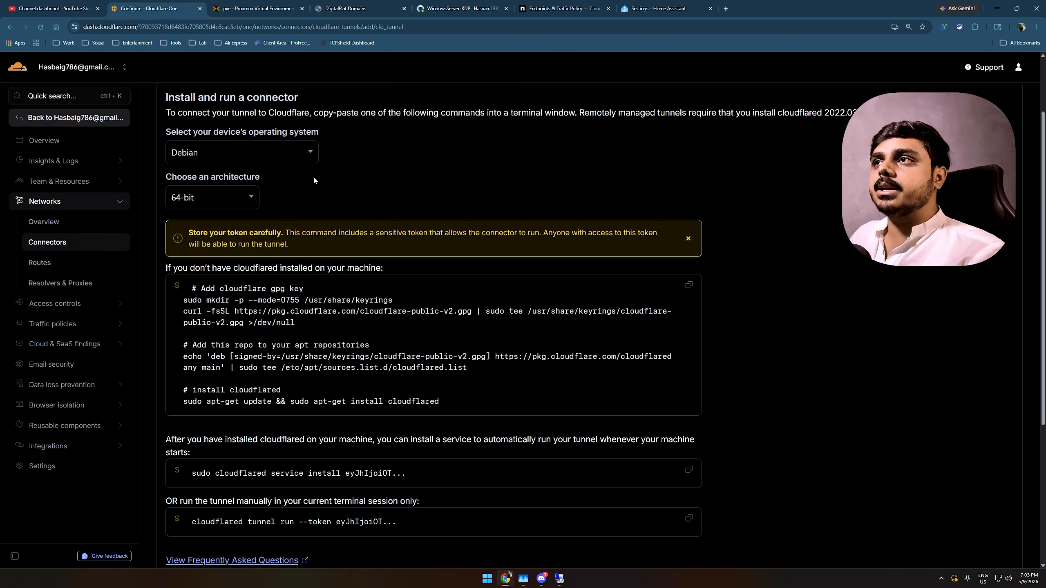
{"action": "scroll", "coordinate": [272, 268], "scroll_direction": "down", "scroll_amount": 5}
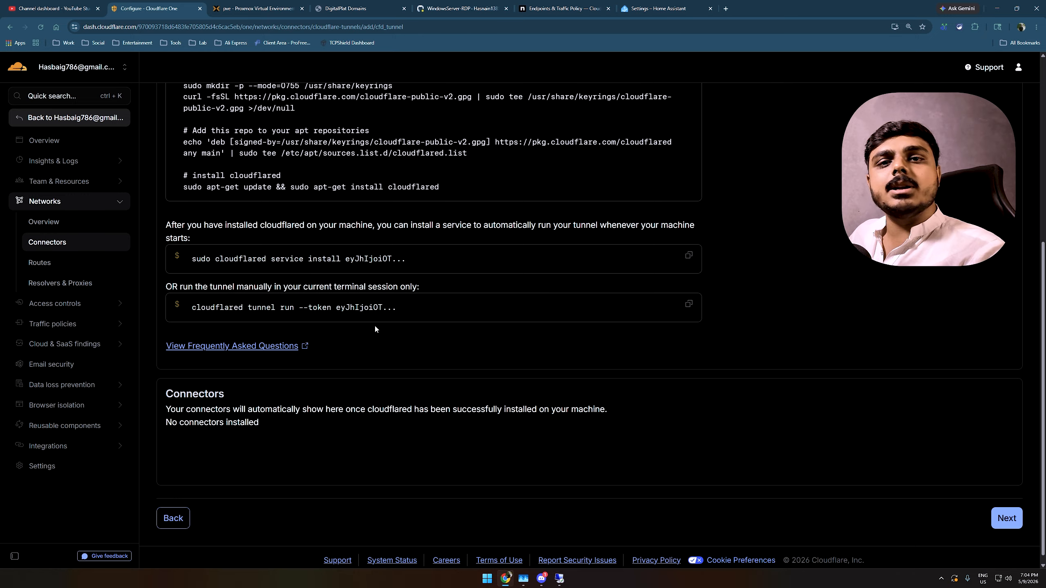
Step: Copy the sudo cloudflared service install command with its tunnel token from Cloudflare and run it in the Proxmox container's console
{"action": "left_click", "coordinate": [274, 259]}
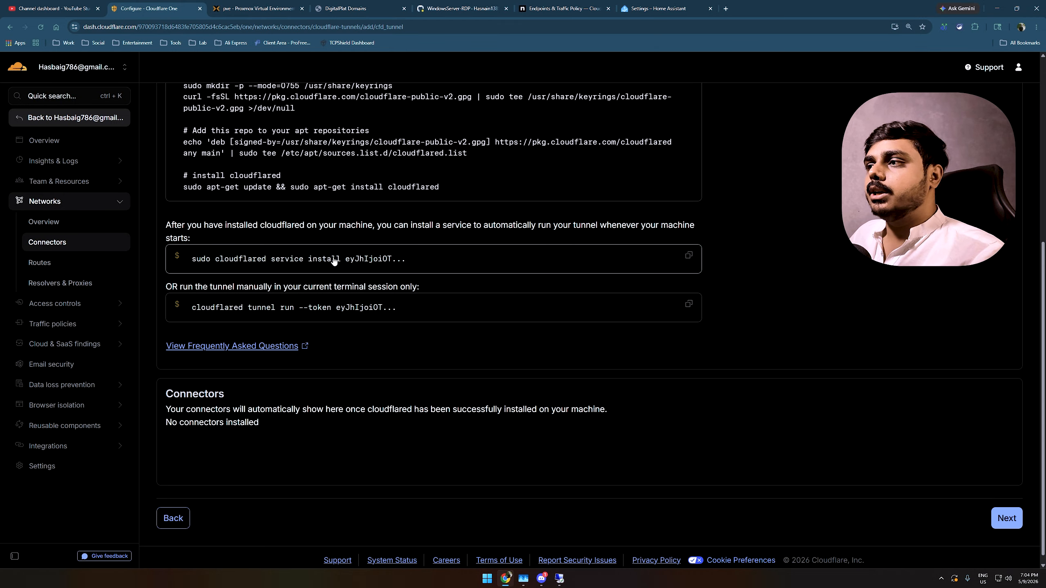
{"action": "left_click", "coordinate": [255, 9]}
{"action": "right_click", "coordinate": [367, 243]}
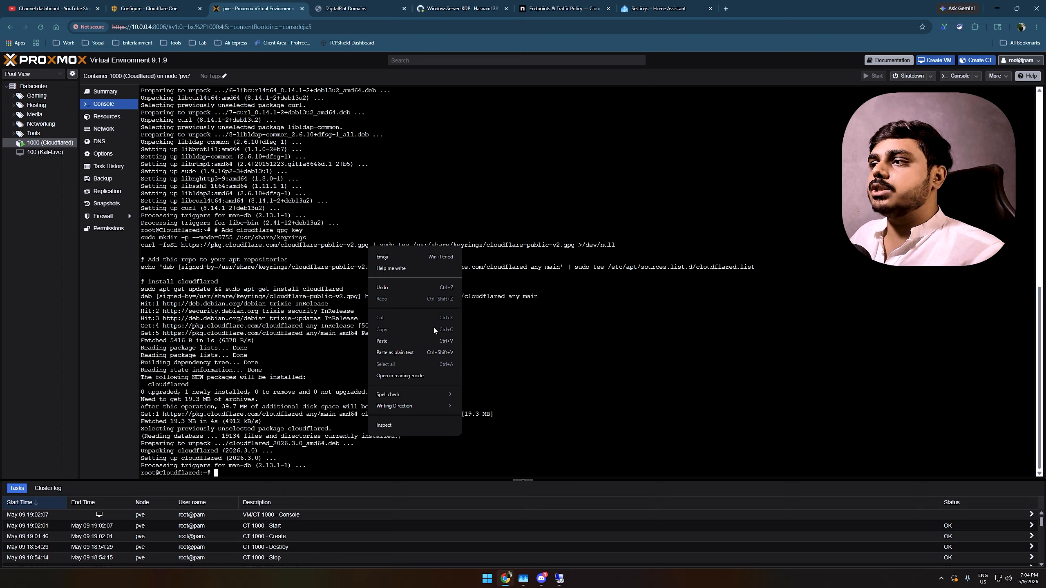
{"action": "left_click", "coordinate": [415, 339]}
{"action": "key", "text": "Return"}
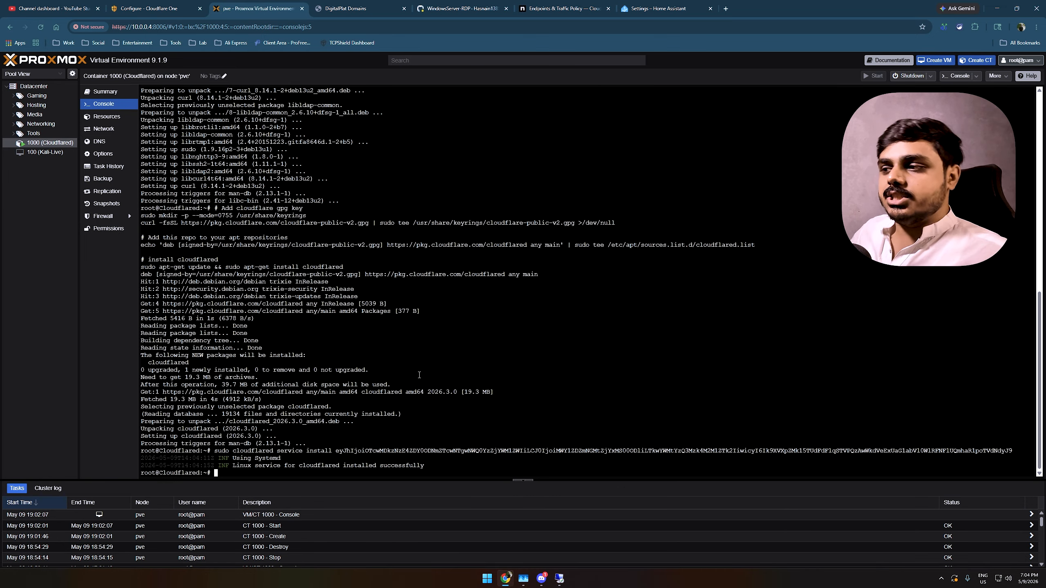
{"action": "left_click_drag", "start_coordinate": [434, 459], "coordinate": [350, 459]}
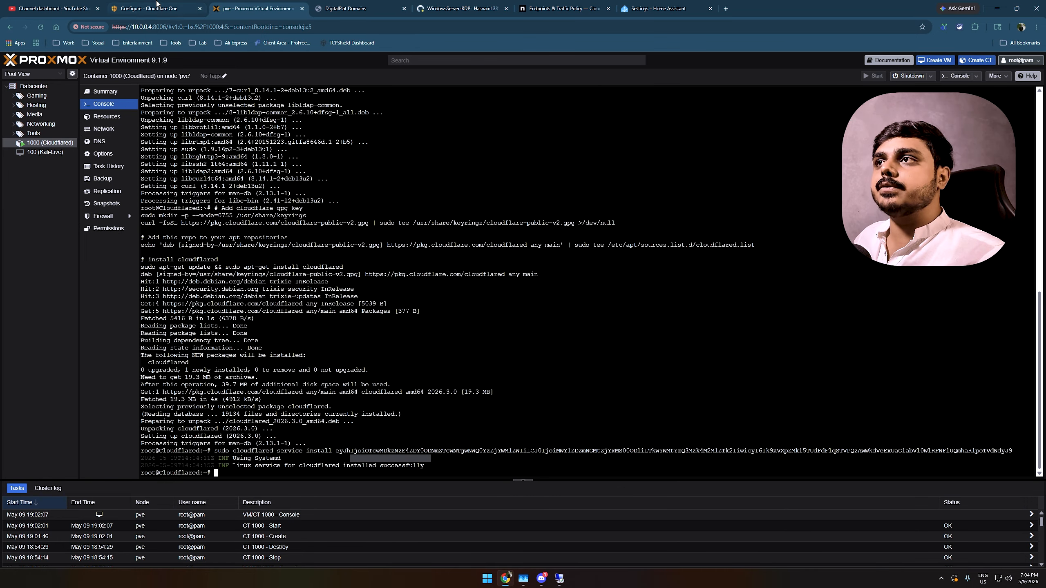
Step: Return to Cloudflare, check the new connector's status, and continue to the tunnel's traffic routing
{"action": "key", "text": "ctrl+shift+Tab"}
{"action": "scroll", "coordinate": [498, 320], "scroll_direction": "up", "scroll_amount": 6}
{"action": "scroll", "coordinate": [498, 319], "scroll_direction": "down", "scroll_amount": 7}
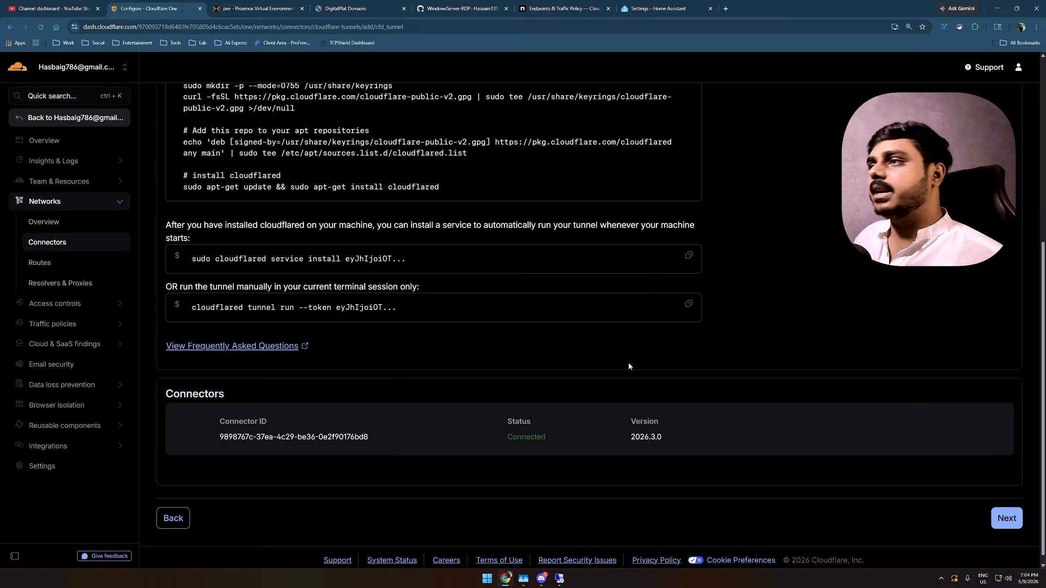
{"action": "scroll", "coordinate": [629, 366], "scroll_direction": "down", "scroll_amount": 1}
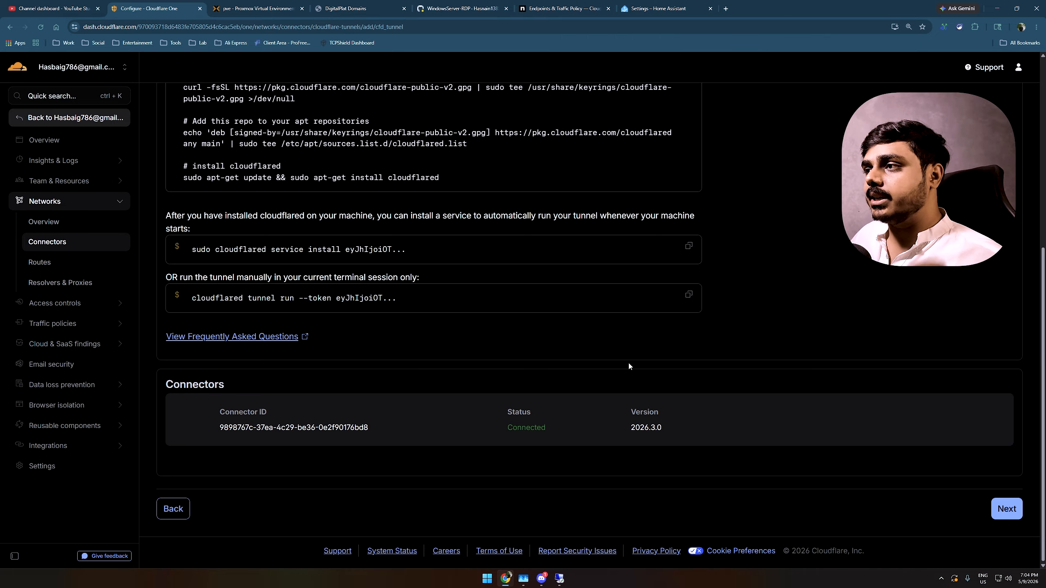
{"action": "left_click", "coordinate": [1006, 509]}
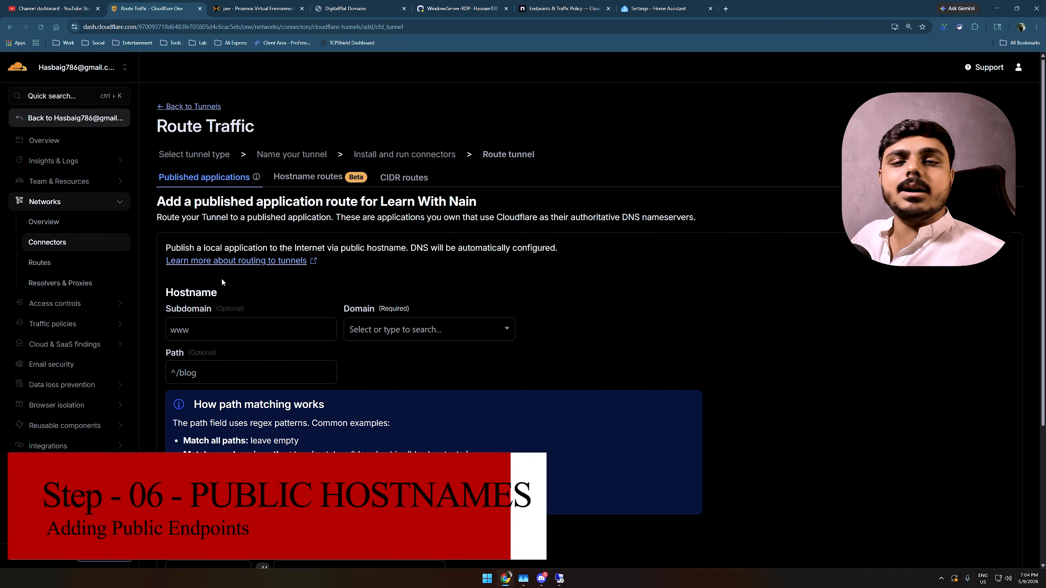
Step: Set the published application's hostname to subdomain pve on the domain learnwithnain.qzz.io
{"action": "left_click", "coordinate": [314, 324]}
{"action": "type", "text": "pve"}
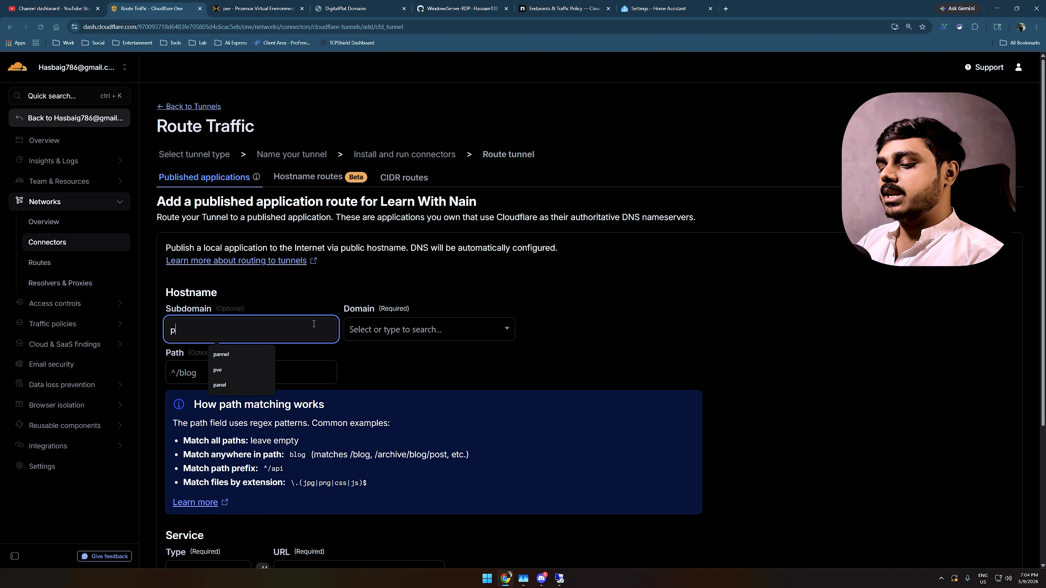
{"action": "left_click", "coordinate": [453, 338]}
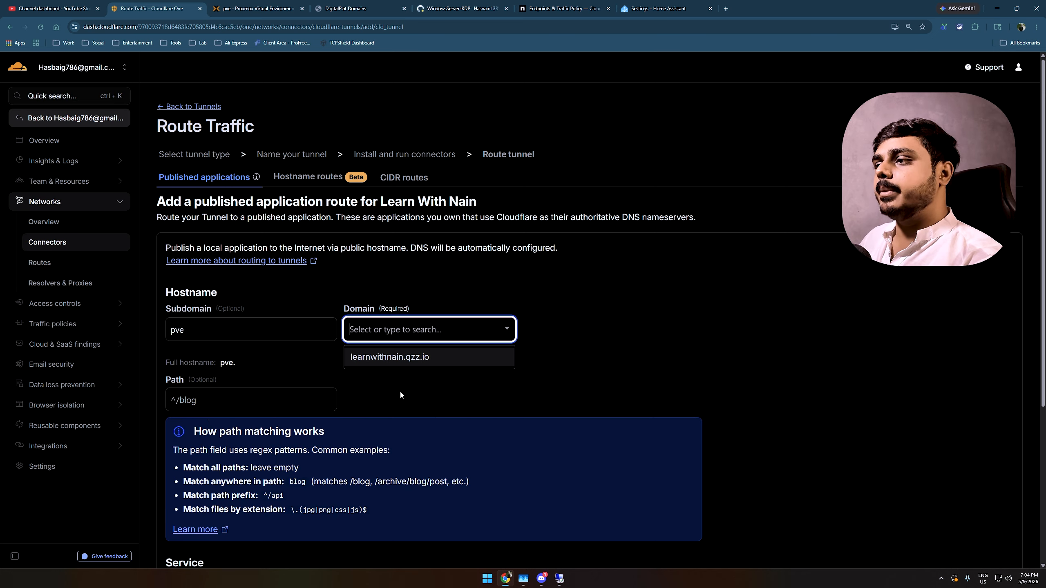
{"action": "left_click", "coordinate": [397, 357]}
{"action": "scroll", "coordinate": [420, 344], "scroll_direction": "down", "scroll_amount": 5}
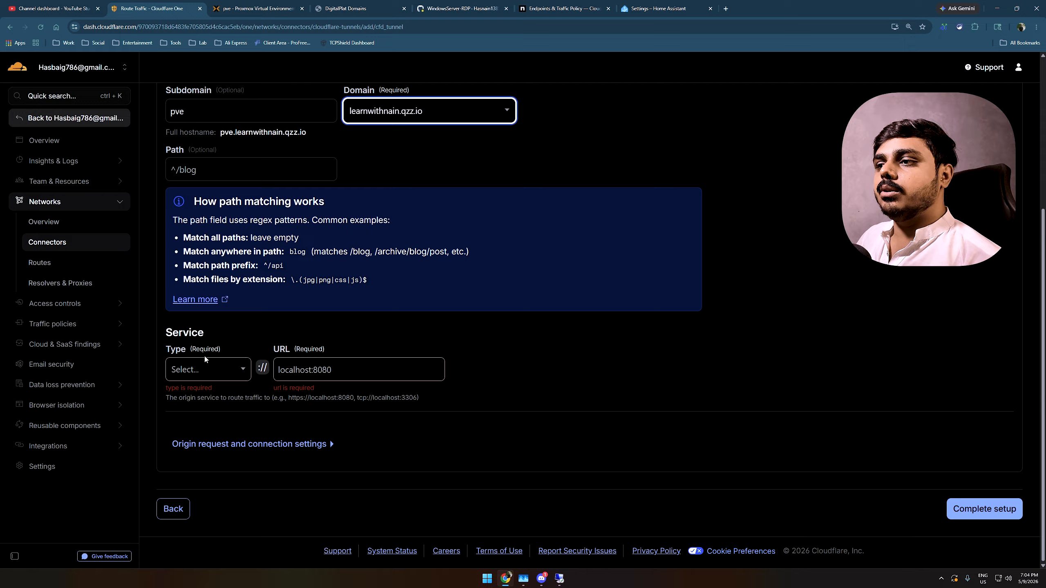
Step: Set the service type of the pve.learnwithnain.qzz.io route to HTTPS
{"action": "left_click", "coordinate": [208, 368]}
{"action": "left_click", "coordinate": [300, 328]}
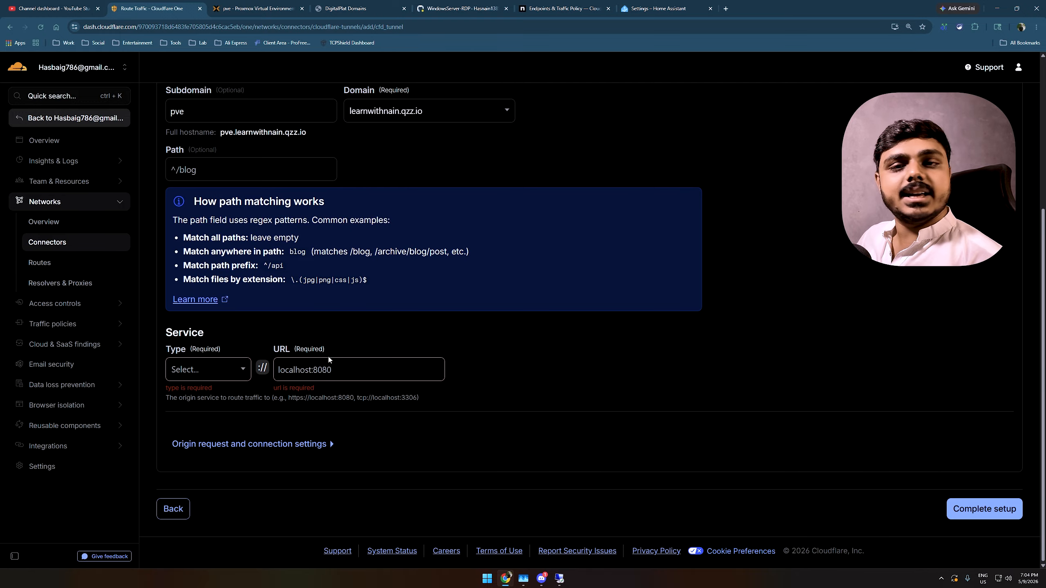
{"action": "left_click", "coordinate": [345, 360]}
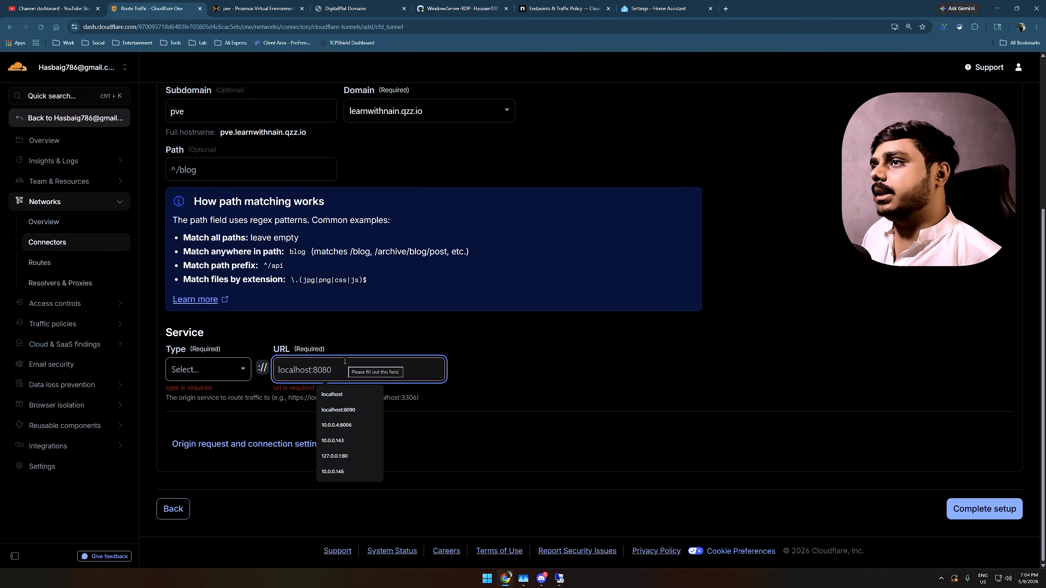
{"action": "scroll", "coordinate": [333, 188], "scroll_direction": "up", "scroll_amount": 4}
{"action": "left_click_drag", "start_coordinate": [291, 285], "coordinate": [173, 282]}
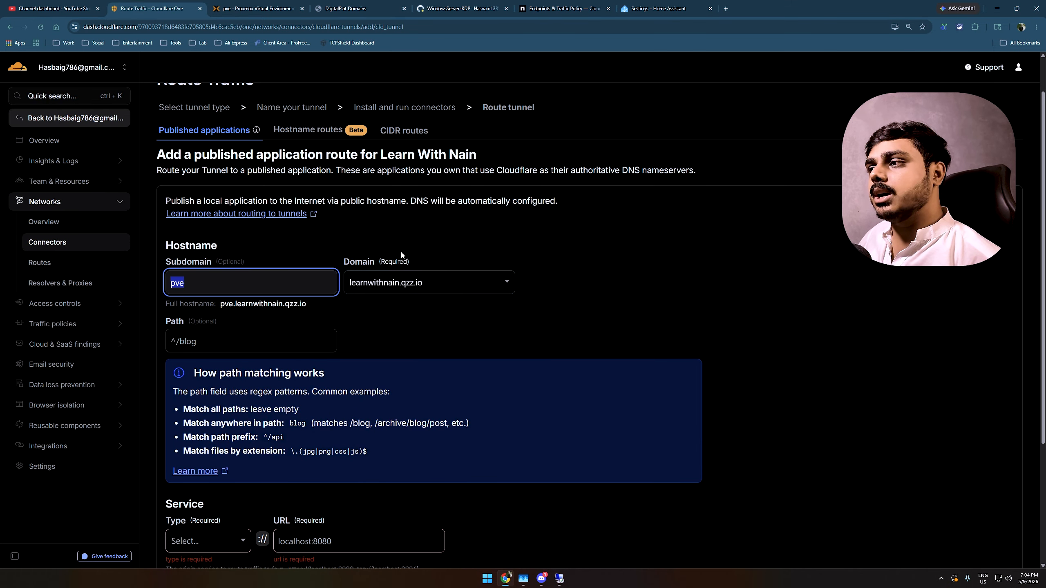
{"action": "scroll", "coordinate": [455, 223], "scroll_direction": "down", "scroll_amount": 5}
{"action": "left_click", "coordinate": [218, 369]}
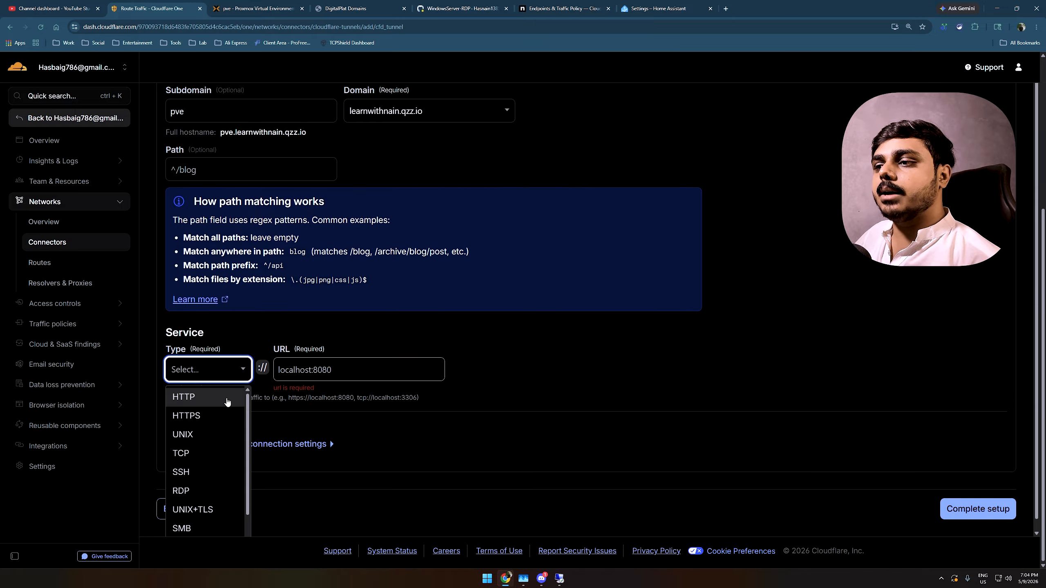
{"action": "left_click", "coordinate": [222, 414]}
Step: Copy the address 10.0.0.4:8006 from the Proxmox page and paste it as the route's service URL in Cloudflare
{"action": "key", "text": "ctrl+Tab"}
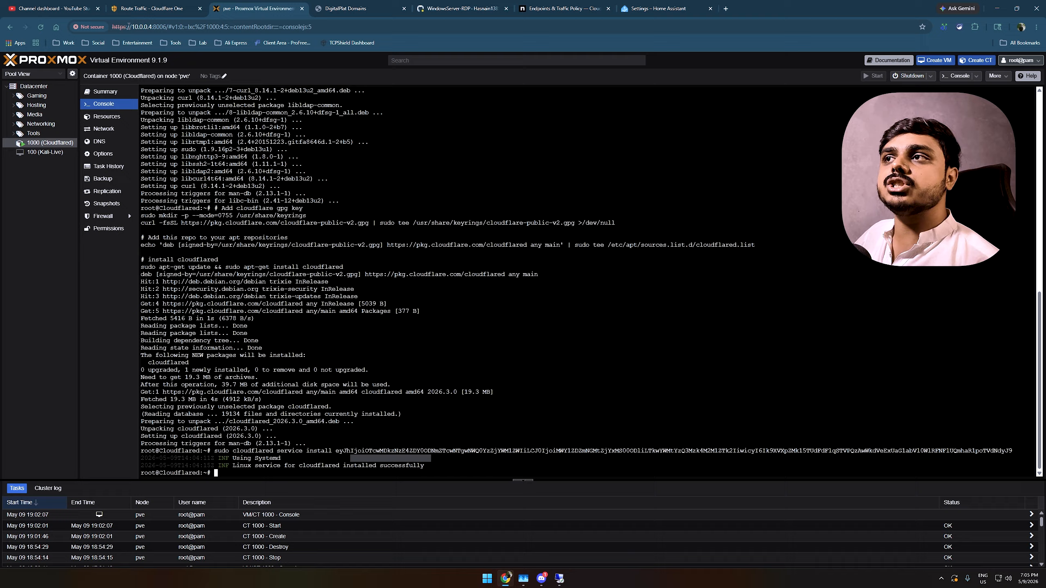
{"action": "left_click", "coordinate": [152, 2]}
{"action": "key", "text": "ctrl+Tab"}
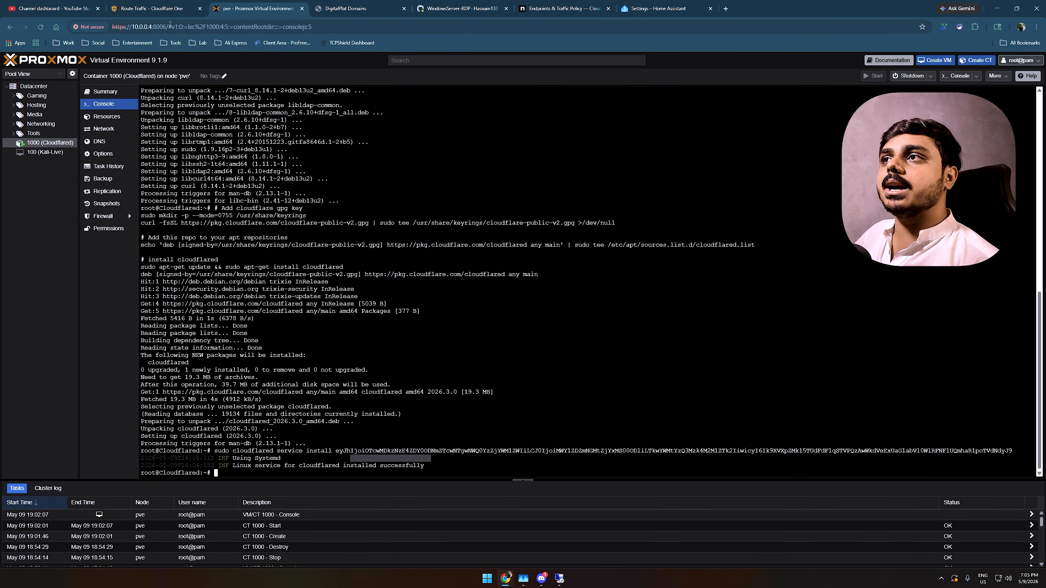
{"action": "left_click_drag", "start_coordinate": [167, 27], "coordinate": [142, 26]}
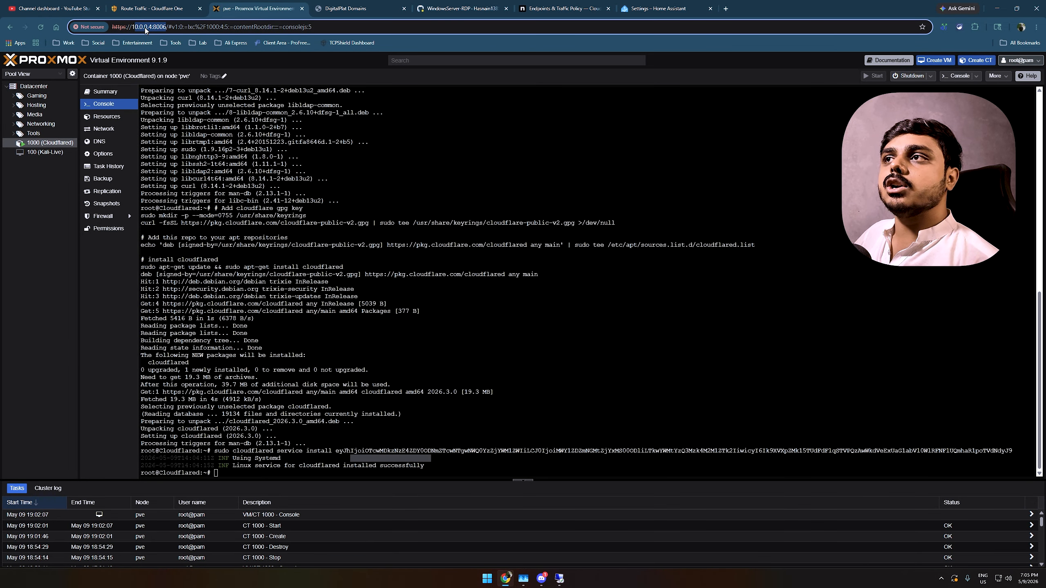
{"action": "right_click", "coordinate": [145, 28]}
{"action": "left_click", "coordinate": [203, 109]}
{"action": "key", "text": "ctrl+shift+Tab"}
{"action": "left_click", "coordinate": [368, 376]}
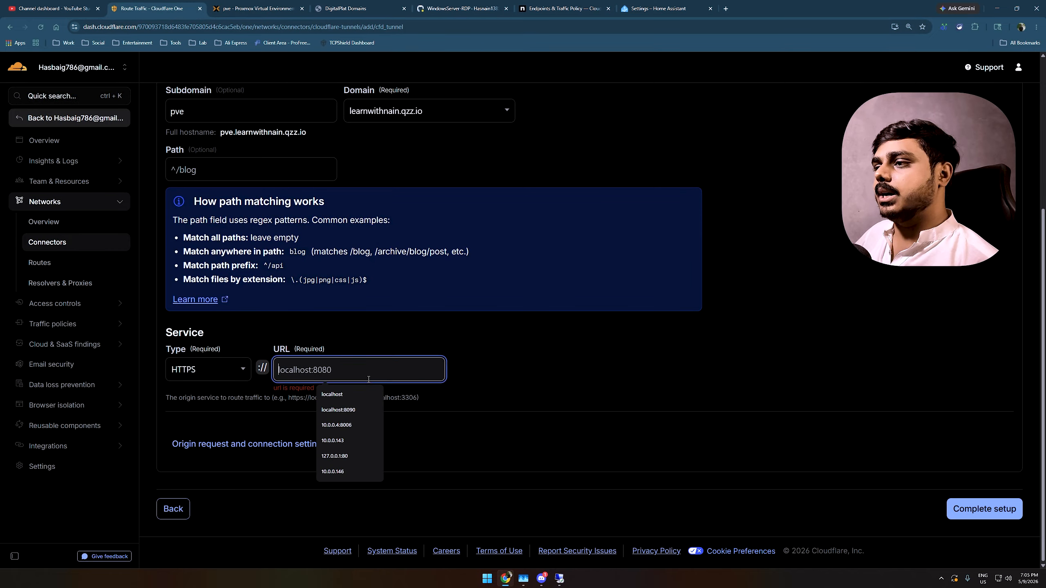
{"action": "right_click", "coordinate": [368, 379]}
{"action": "left_click", "coordinate": [382, 284]}
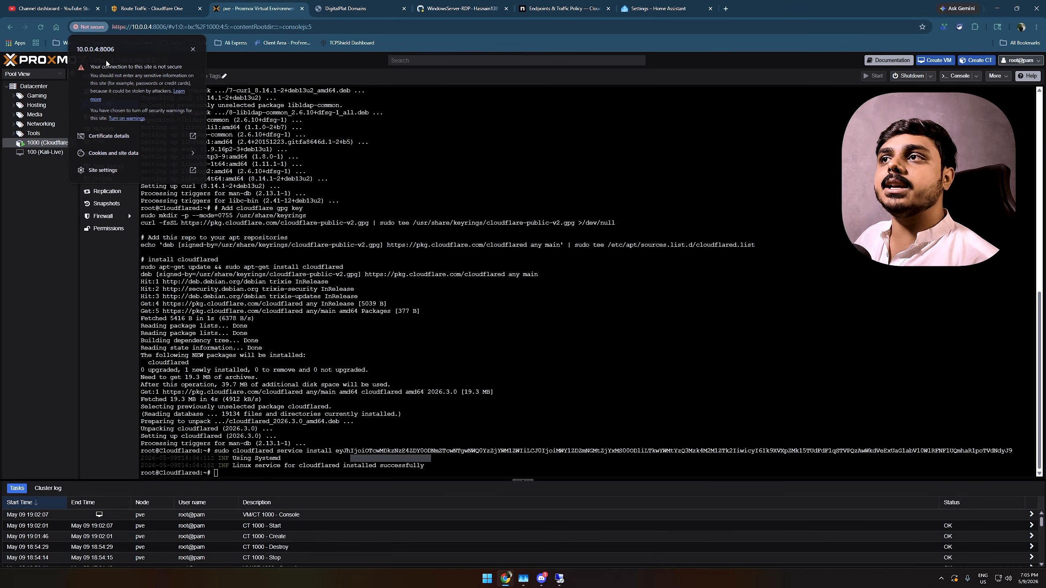
Step: Check the Proxmox page's connection security details, then enable No TLS Verify for the route and complete the tunnel setup
{"action": "left_click", "coordinate": [89, 27]}
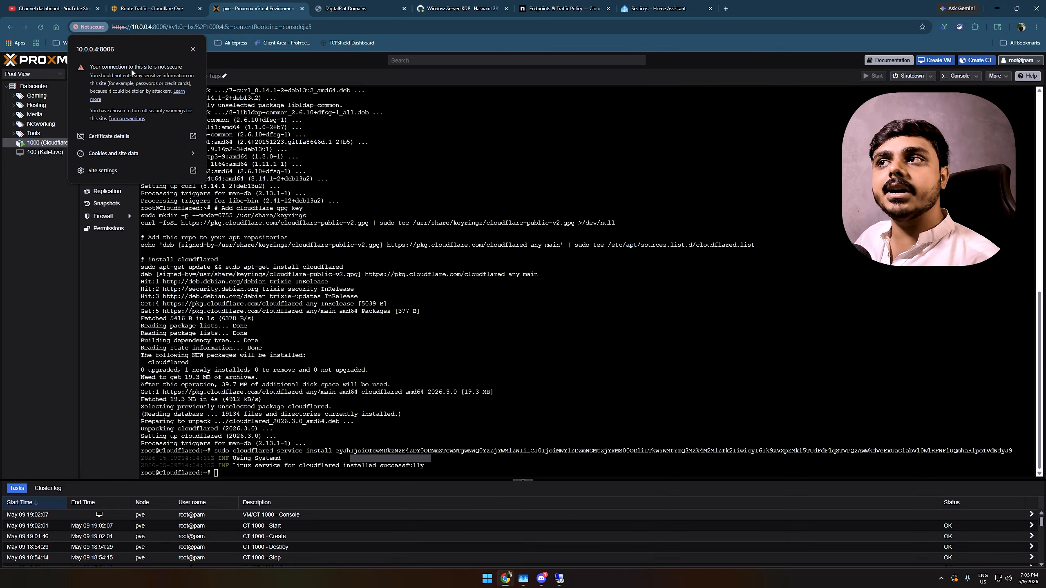
{"action": "left_click", "coordinate": [150, 9]}
{"action": "left_click", "coordinate": [273, 445]}
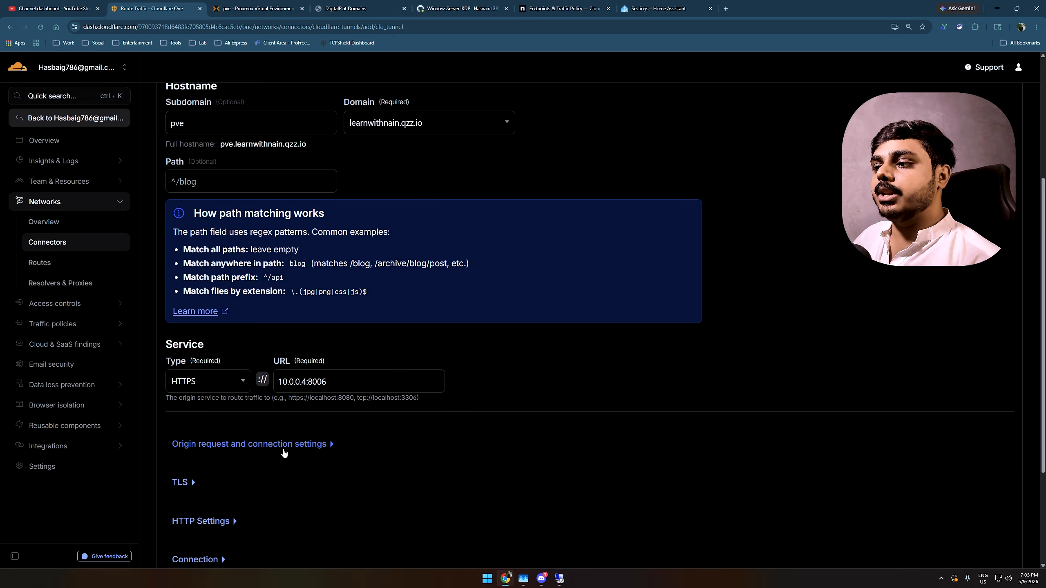
{"action": "scroll", "coordinate": [247, 433], "scroll_direction": "down", "scroll_amount": 3}
{"action": "left_click", "coordinate": [181, 354]}
{"action": "scroll", "coordinate": [197, 379], "scroll_direction": "down", "scroll_amount": 6}
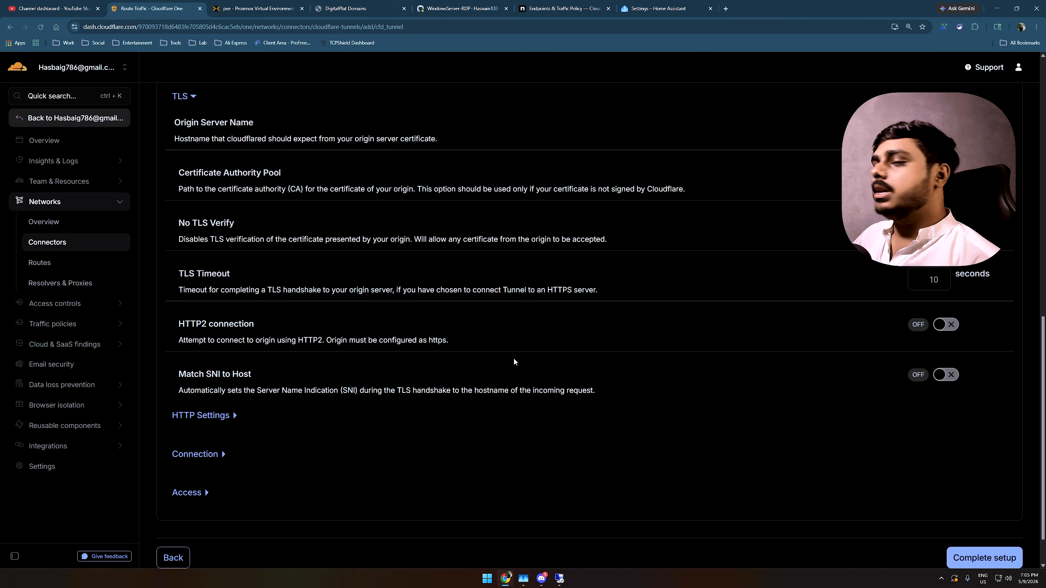
{"action": "scroll", "coordinate": [513, 362], "scroll_direction": "down", "scroll_amount": 1}
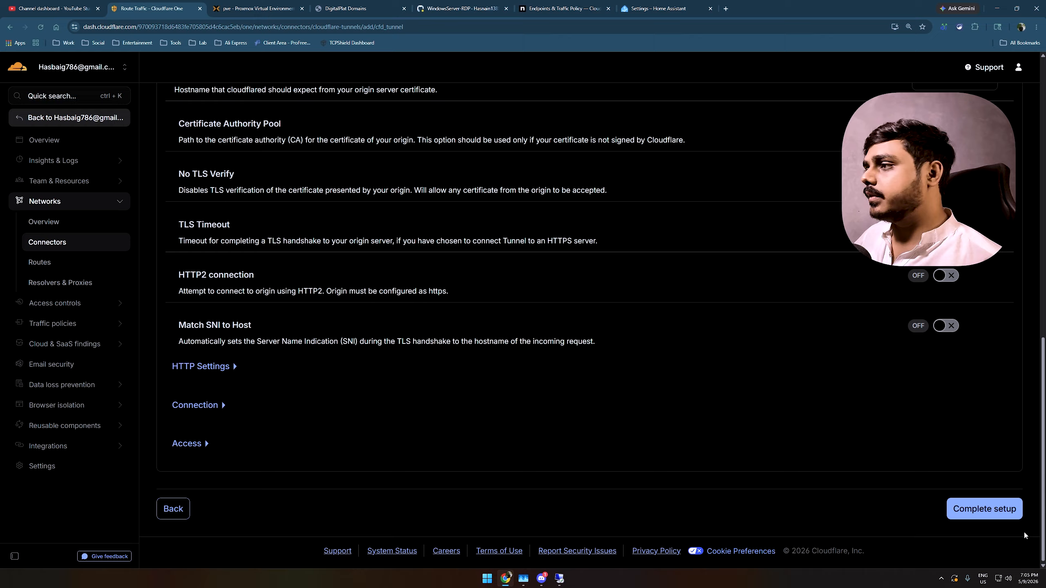
{"action": "scroll", "coordinate": [566, 440], "scroll_direction": "up", "scroll_amount": 8}
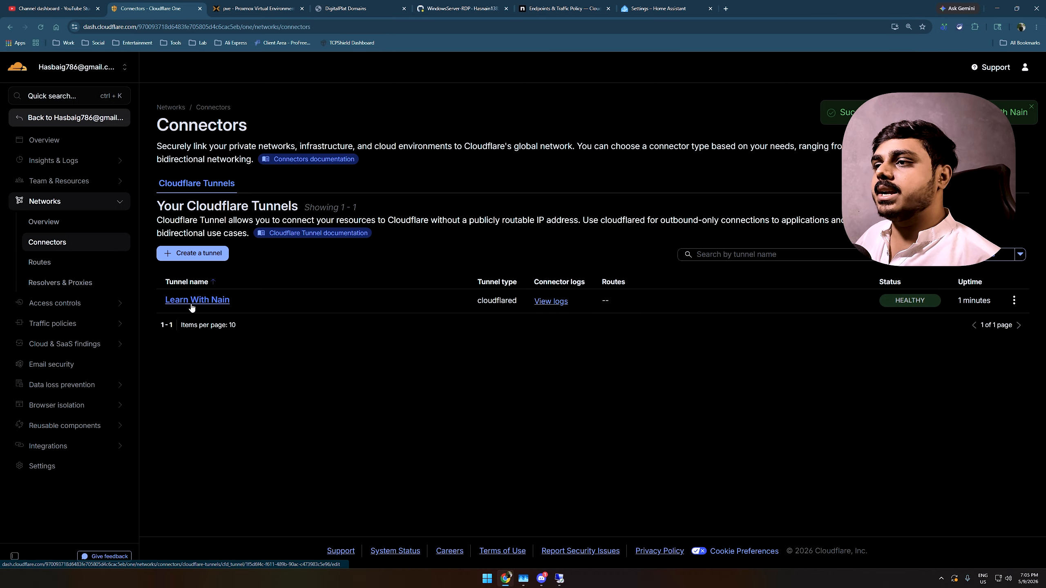
Step: Show the details of the pve.learnwithnain.qzz.io route among the Learn With Nain tunnel's published application routes
{"action": "left_click", "coordinate": [195, 302]}
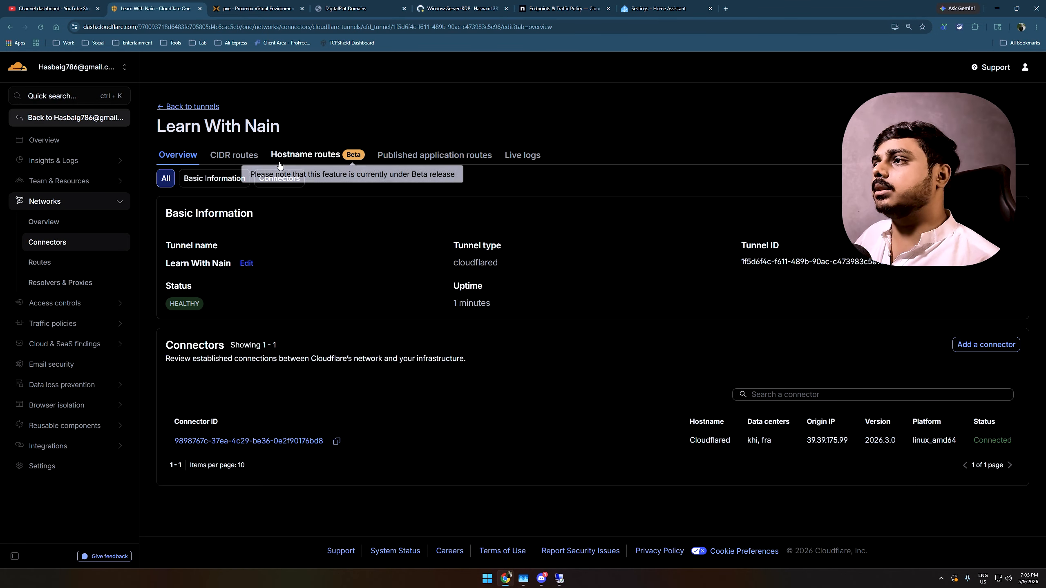
{"action": "left_click", "coordinate": [420, 164]}
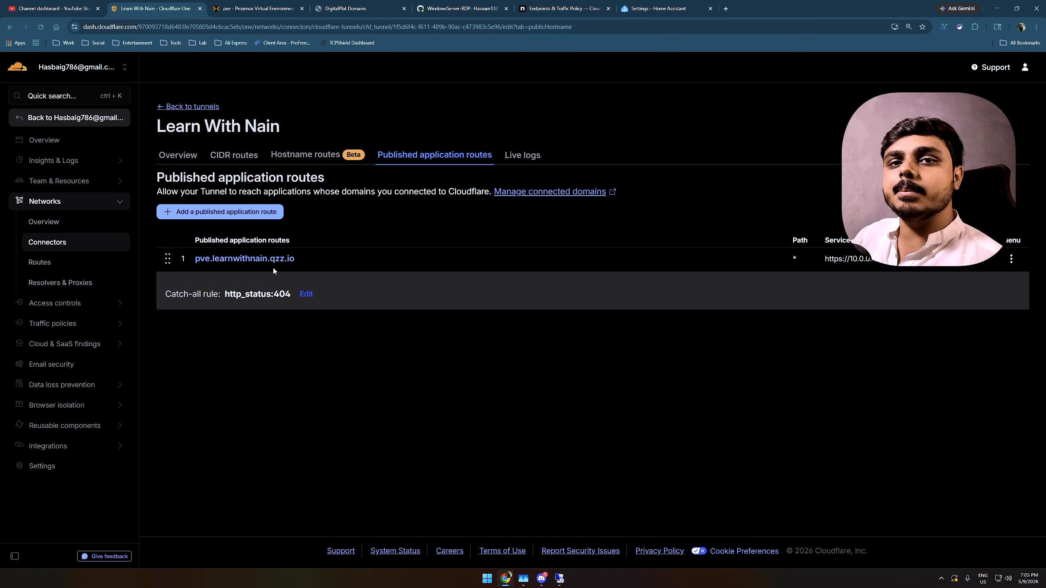
{"action": "left_click", "coordinate": [225, 259]}
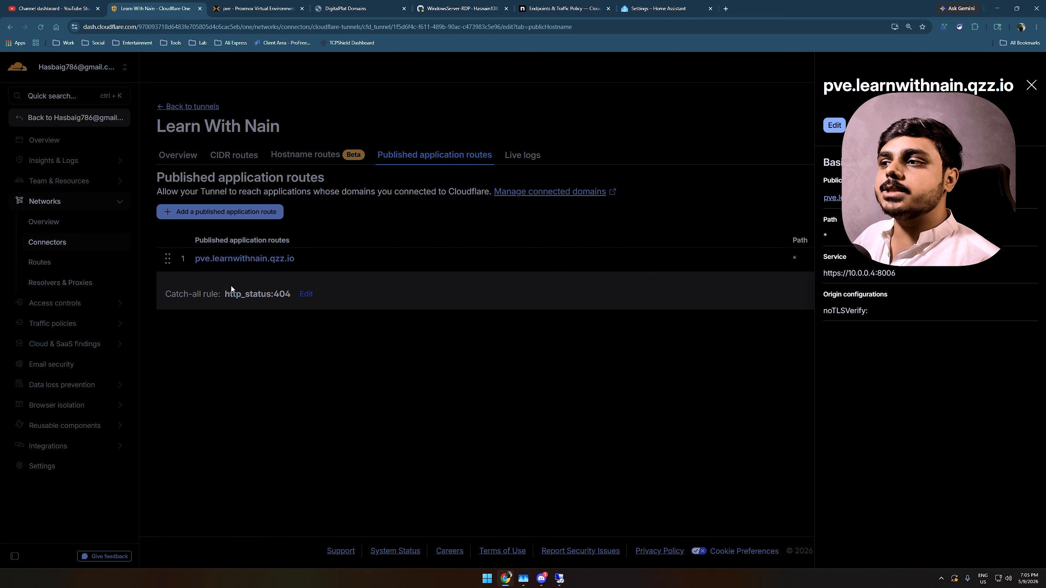
Step: Visit the route's public address pve.learnwithnain.qzz.io and log in to Proxmox with the account's user name and password
{"action": "left_click", "coordinate": [833, 197]}
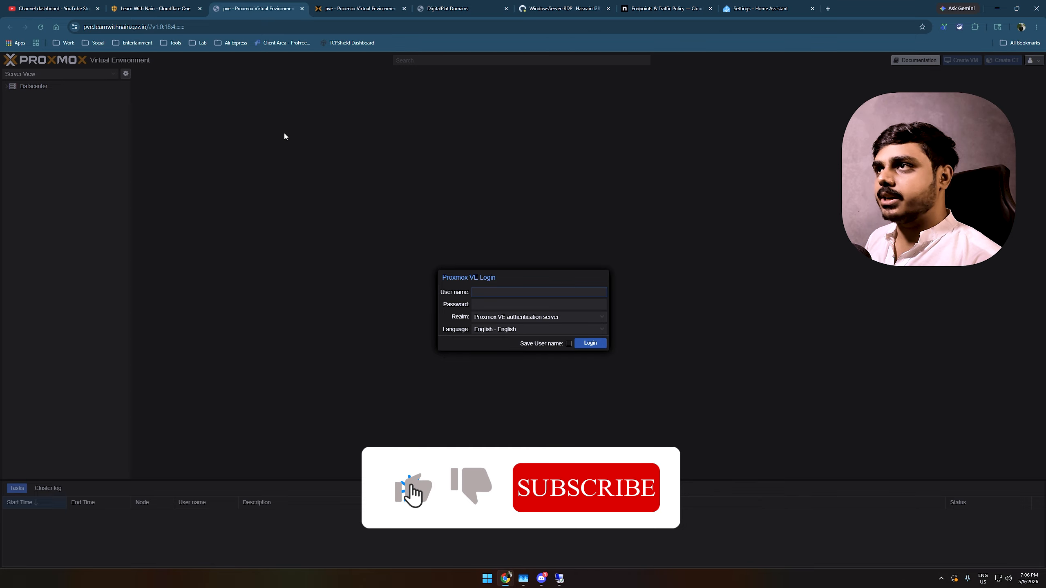
{"action": "type", "text": "r"}
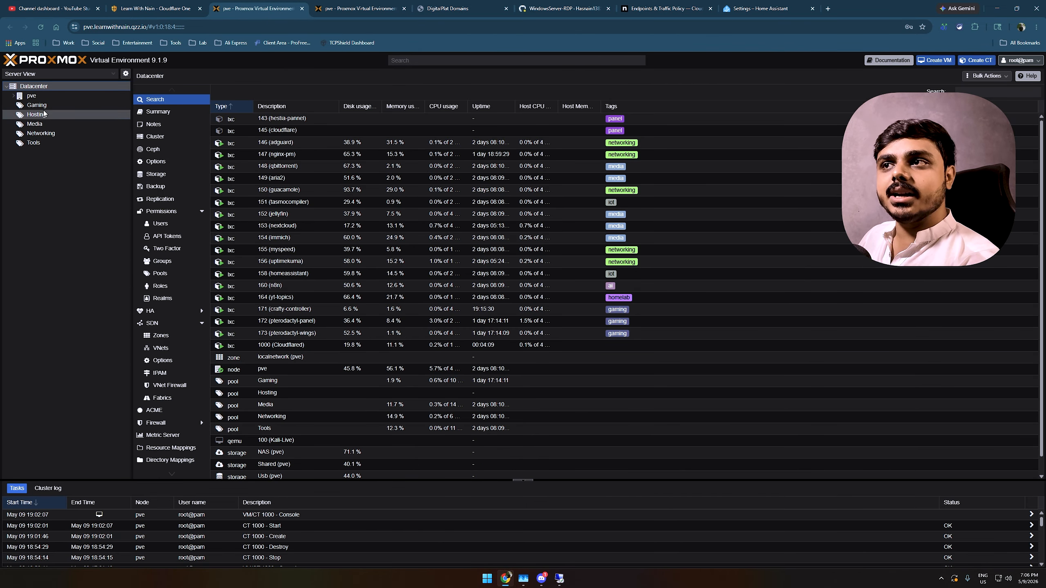
Step: Switch the Proxmox resource tree to Pool View and open the summary of container 1000 (Cloudflared)
{"action": "left_click", "coordinate": [62, 74]}
{"action": "left_click", "coordinate": [62, 109]}
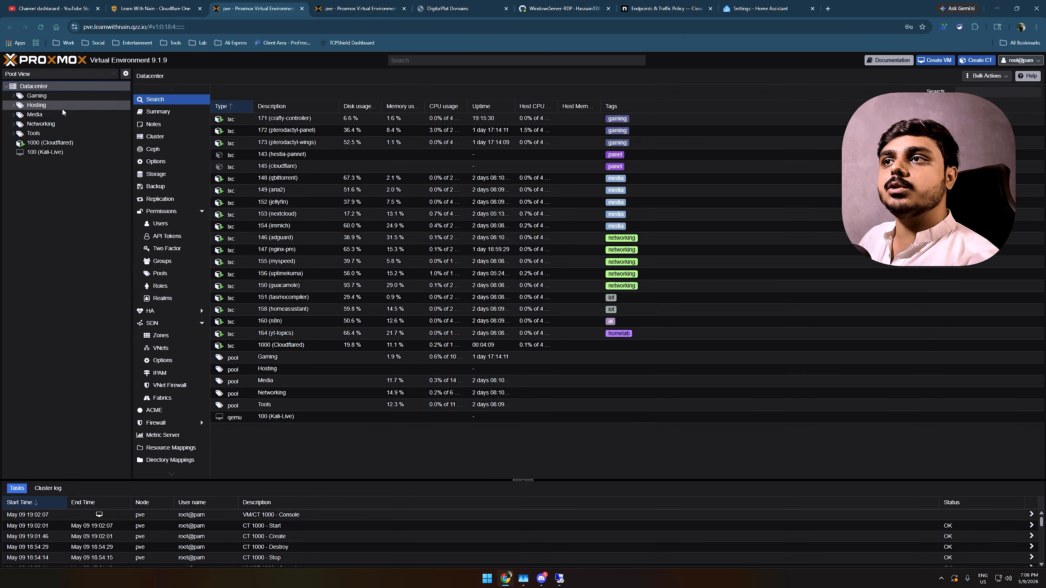
{"action": "left_click", "coordinate": [49, 145]}
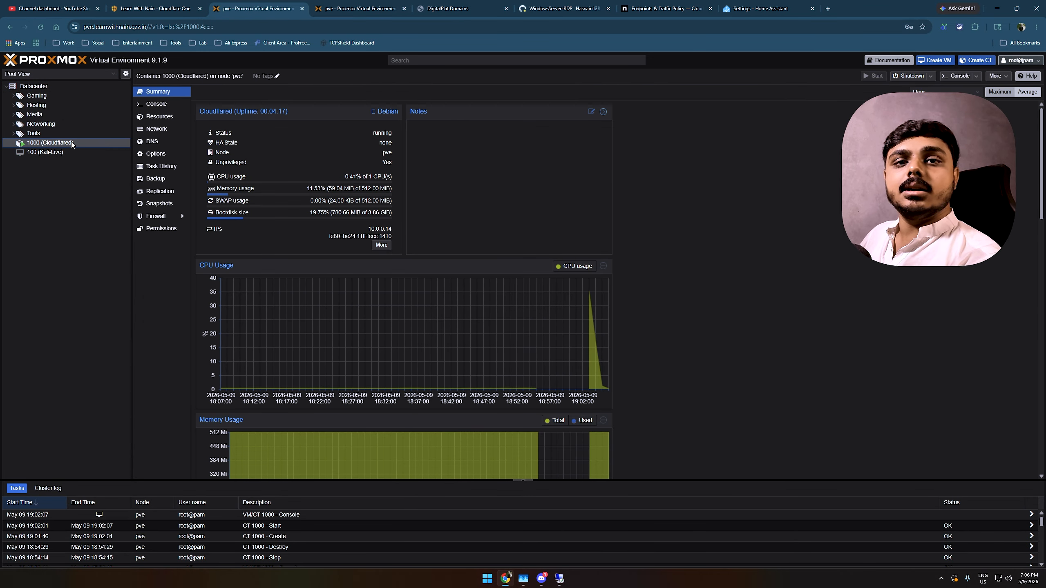
Step: Stop container 1000 (Cloudflared) from the Proxmox page at pve.learnwithnain.qzz.io, then return to the local Proxmox page
{"action": "left_click", "coordinate": [370, 5]}
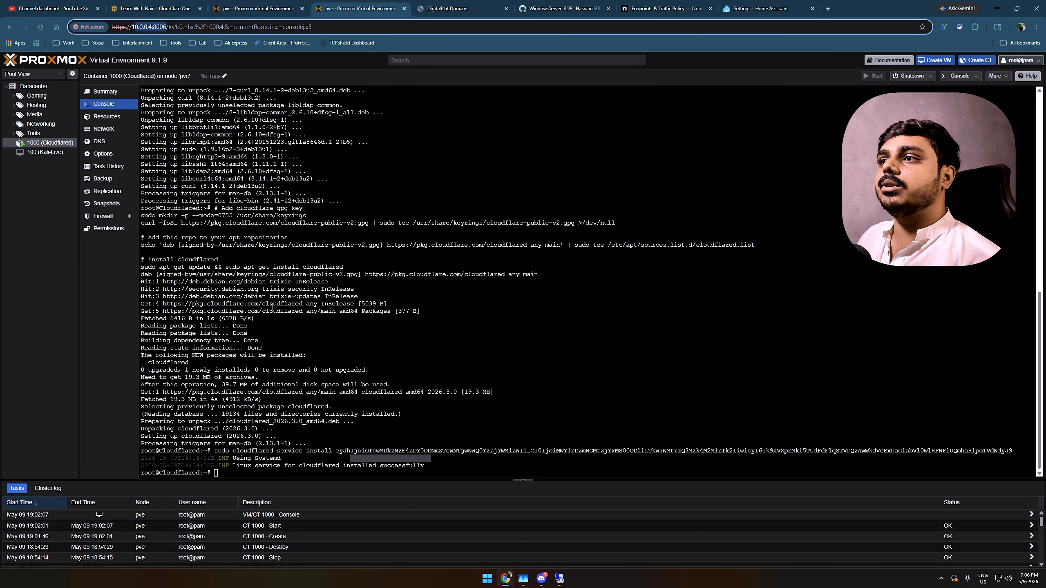
{"action": "scroll", "coordinate": [272, 307], "scroll_direction": "up", "scroll_amount": 3}
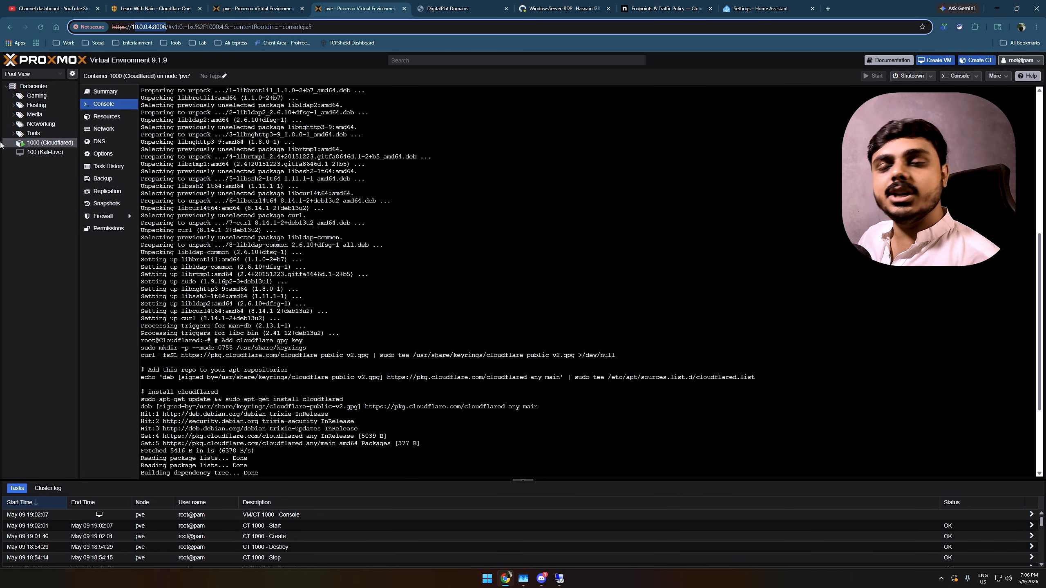
{"action": "left_click", "coordinate": [180, 10]}
{"action": "left_click", "coordinate": [265, 4]}
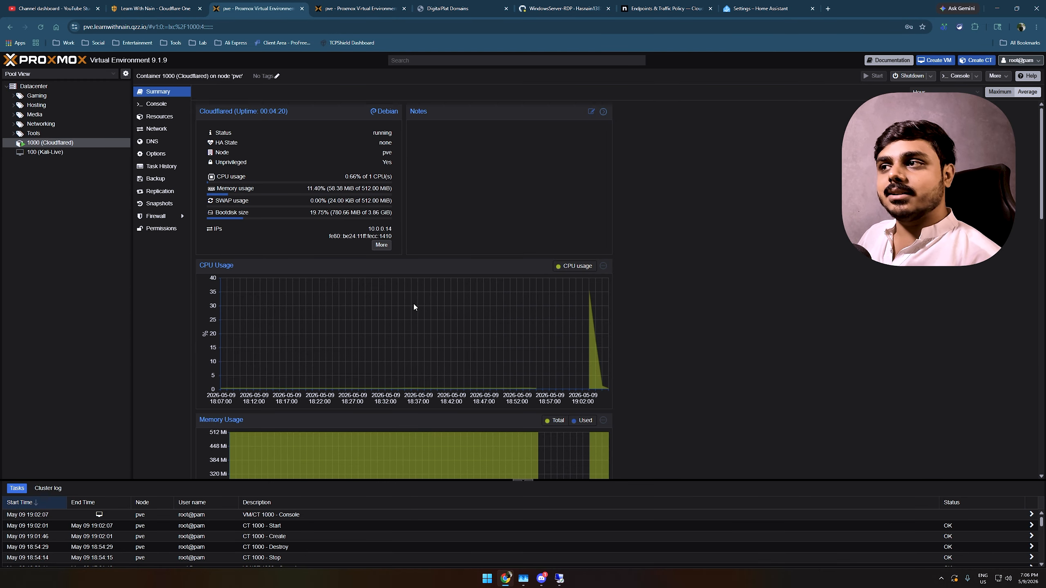
{"action": "scroll", "coordinate": [413, 304], "scroll_direction": "down", "scroll_amount": 1}
{"action": "right_click", "coordinate": [70, 140]}
{"action": "left_click", "coordinate": [87, 178]}
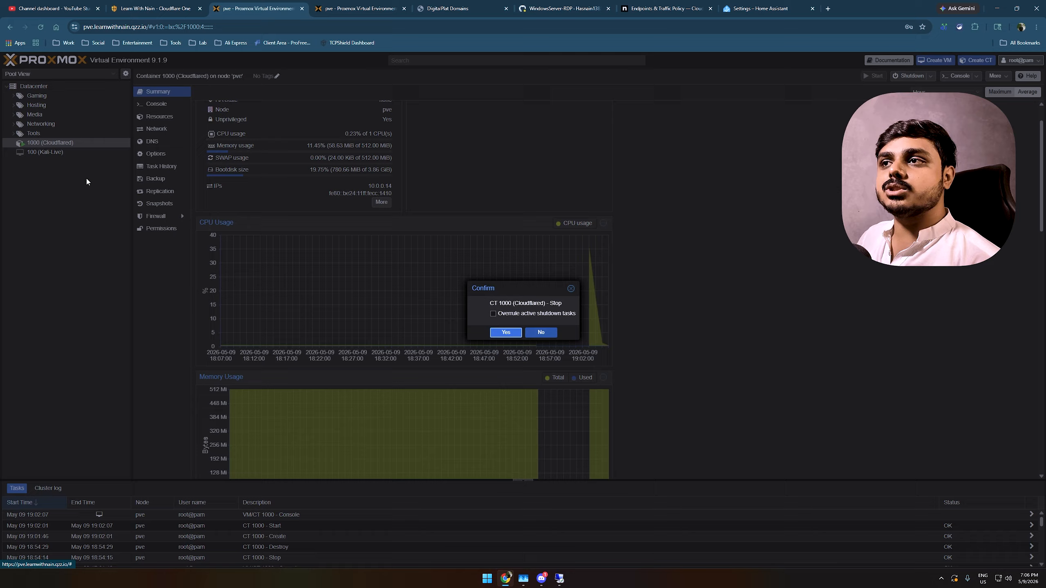
{"action": "left_click", "coordinate": [506, 332]}
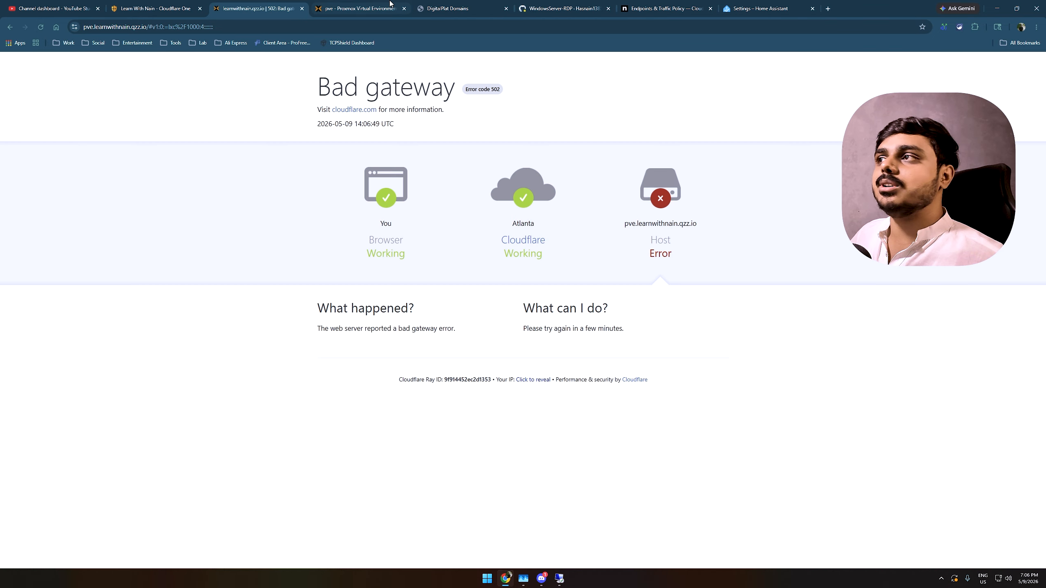
{"action": "left_click", "coordinate": [325, 8]}
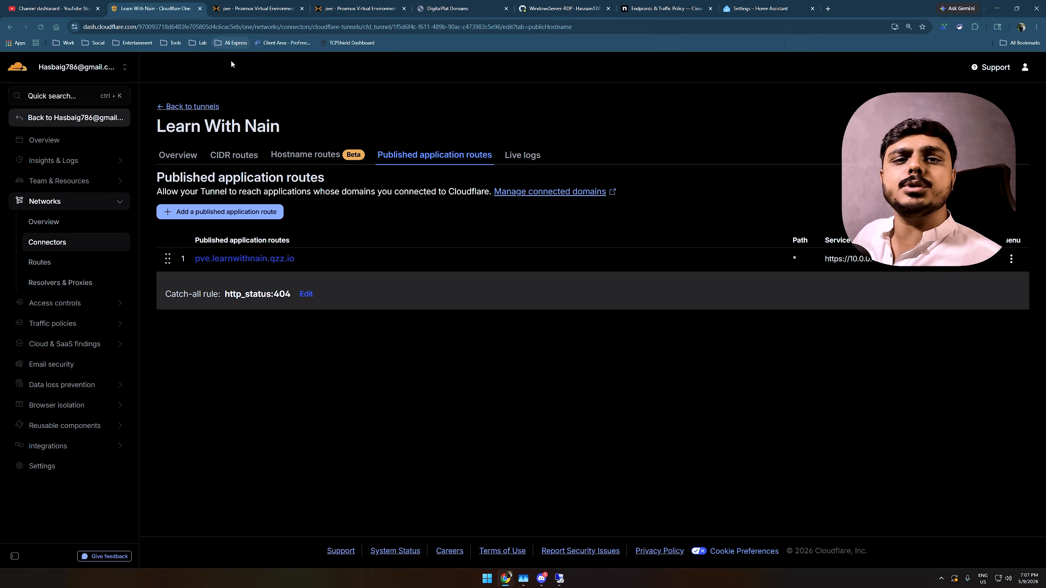
Step: Add a published application route to the Learn With Nain tunnel with subdomain adguard and domain learnwithnain.qzz.io
{"action": "left_click", "coordinate": [220, 211]}
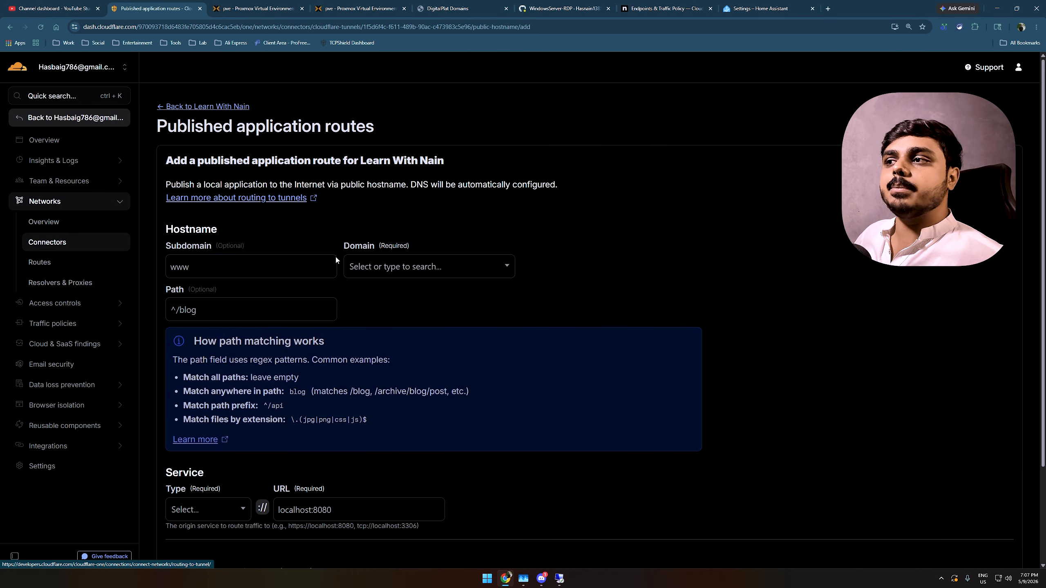
{"action": "left_click", "coordinate": [267, 266]}
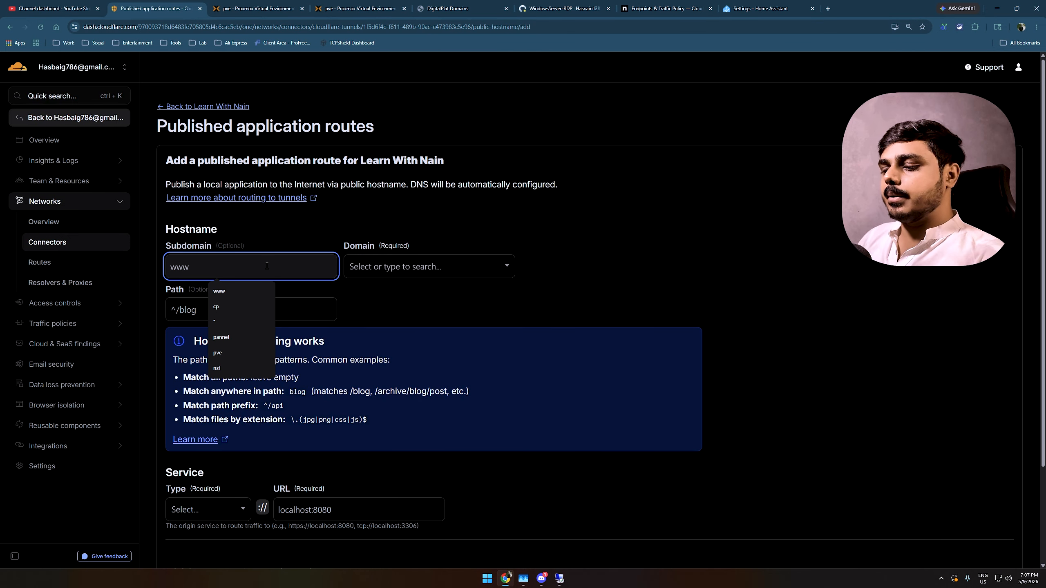
{"action": "type", "text": "ad"}
{"action": "left_click", "coordinate": [224, 291]}
{"action": "left_click", "coordinate": [428, 266]}
{"action": "left_click", "coordinate": [428, 294]}
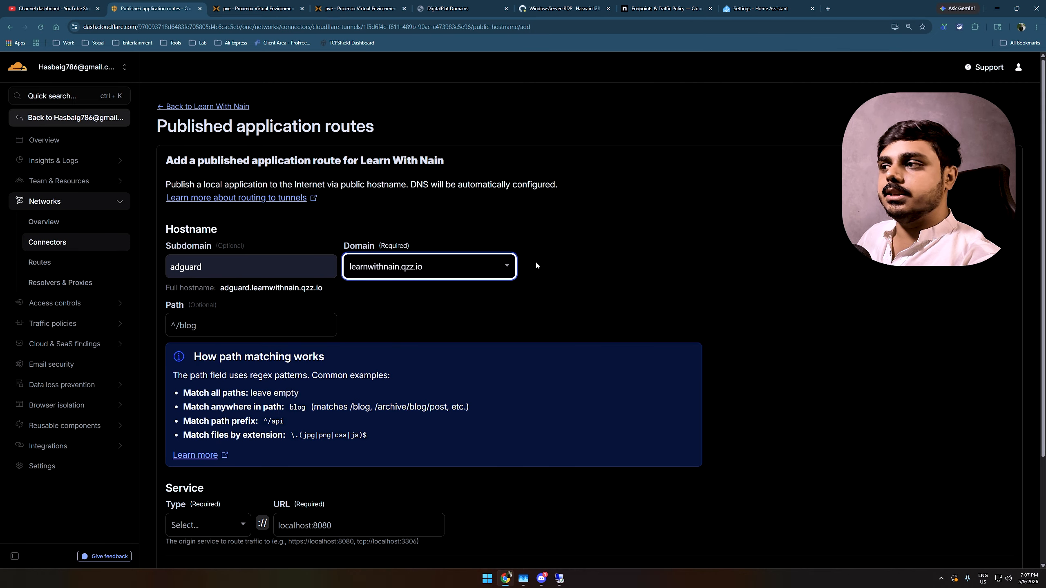
Step: Set the route's service type to HTTP and its URL to 10.0.0.146:8081
{"action": "scroll", "coordinate": [534, 263], "scroll_direction": "down", "scroll_amount": 4}
{"action": "left_click", "coordinate": [217, 394]}
{"action": "left_click", "coordinate": [203, 418]}
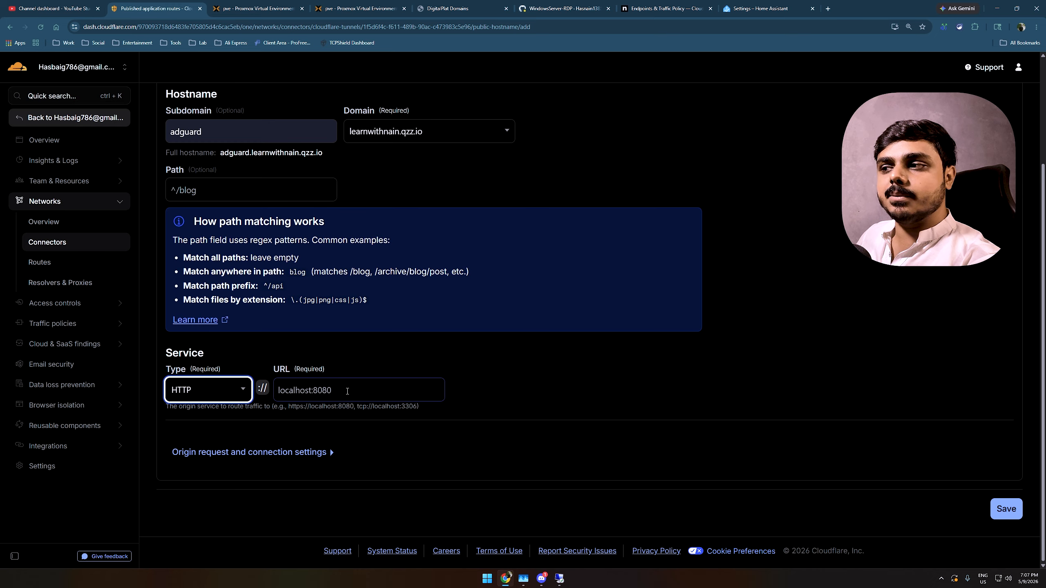
{"action": "left_click", "coordinate": [347, 391]}
{"action": "key", "text": "super+v"}
{"action": "scroll", "coordinate": [341, 495], "scroll_direction": "down", "scroll_amount": 5}
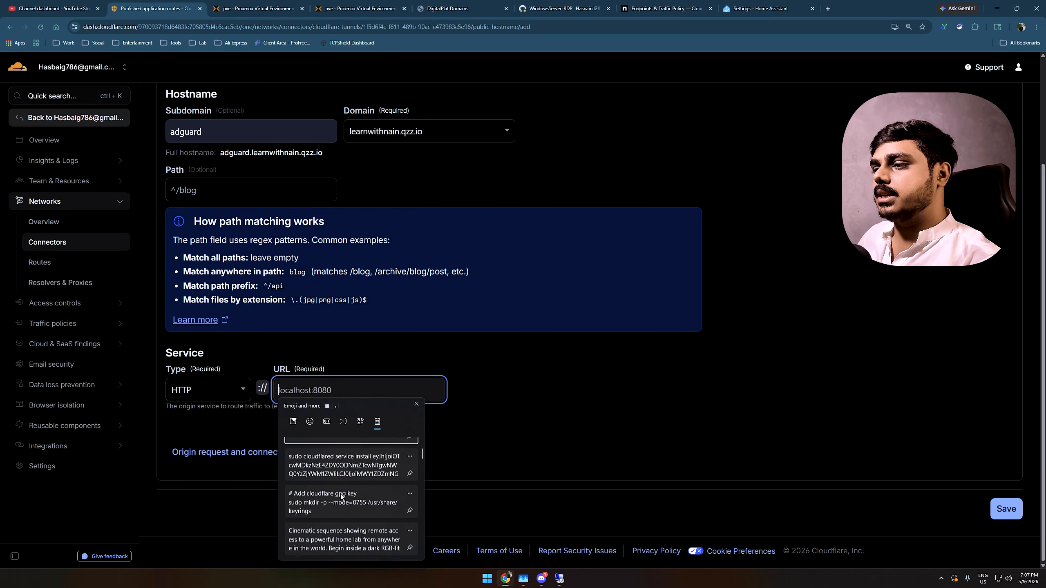
{"action": "left_click", "coordinate": [341, 496]}
{"action": "key", "text": "BackSpace"}
{"action": "left_click_drag", "start_coordinate": [303, 392], "coordinate": [251, 393]}
{"action": "key", "text": "BackSpace"}
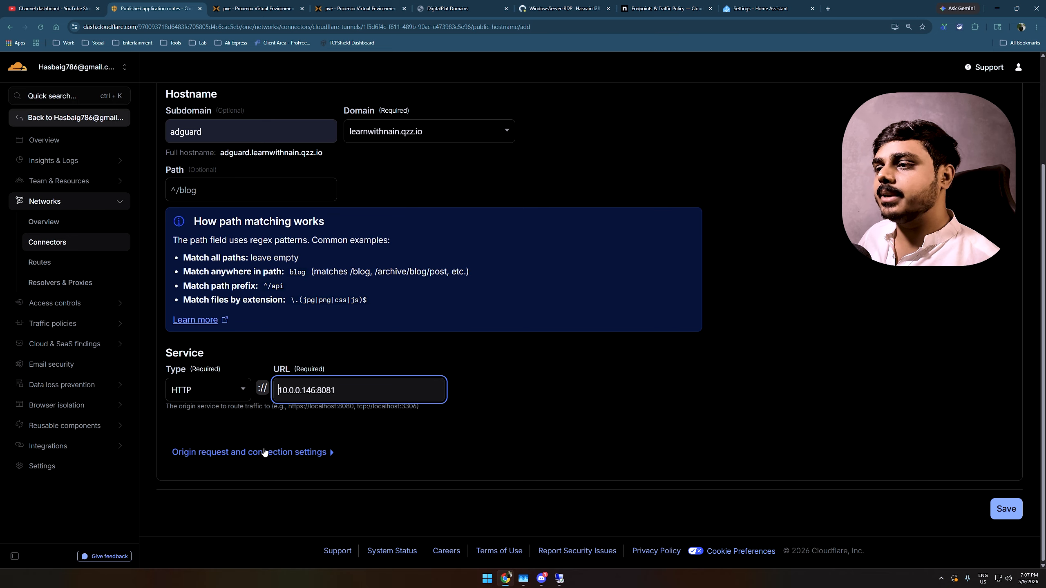
Step: Save the route with its default origin request settings and visit its public address adguard.learnwithnain.qzz.io
{"action": "left_click", "coordinate": [252, 453]}
{"action": "scroll", "coordinate": [260, 436], "scroll_direction": "down", "scroll_amount": 3}
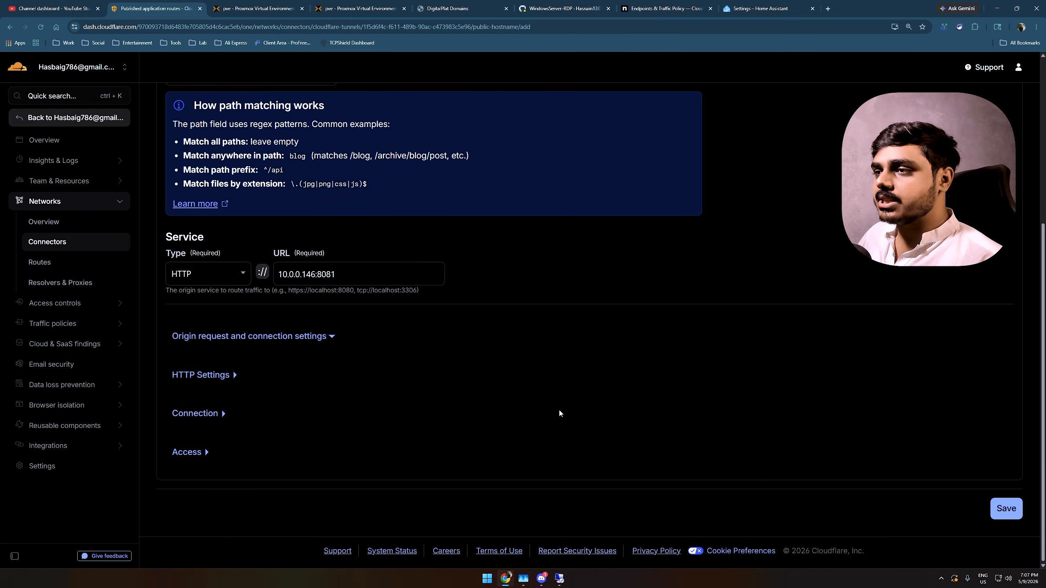
{"action": "left_click", "coordinate": [1005, 509]}
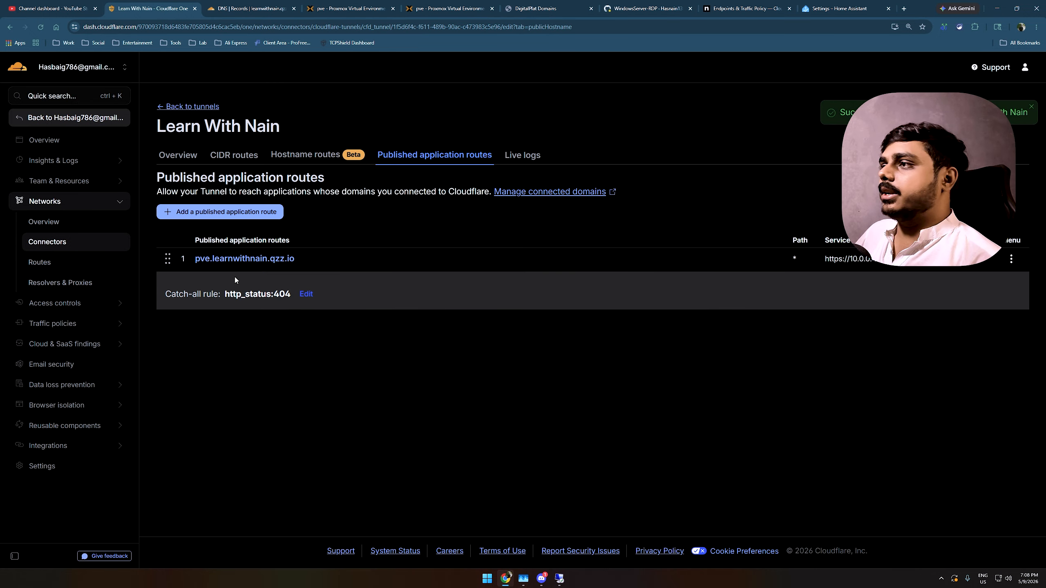
{"action": "left_click", "coordinate": [239, 284]}
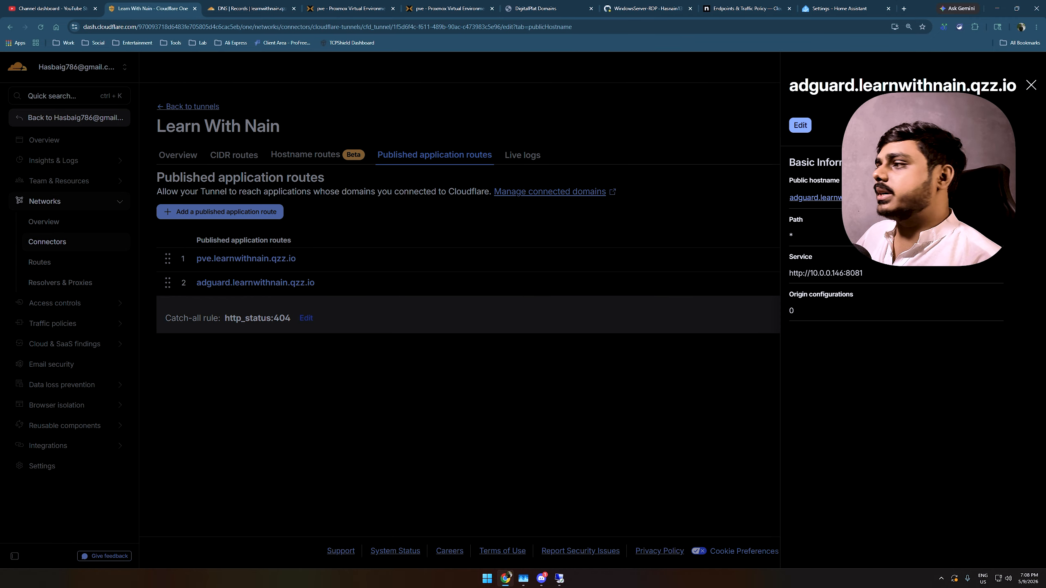
{"action": "left_click", "coordinate": [835, 196]}
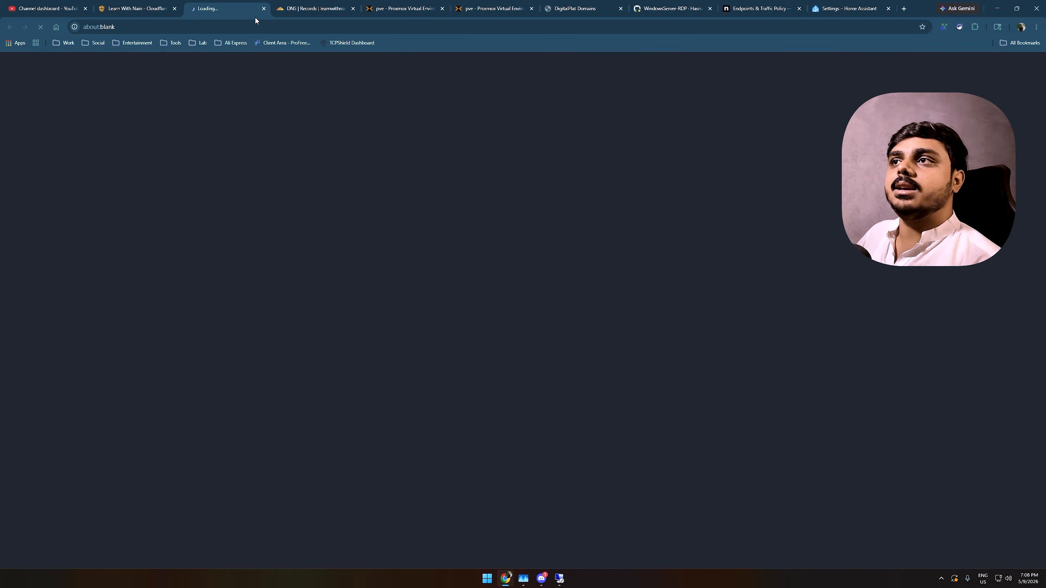
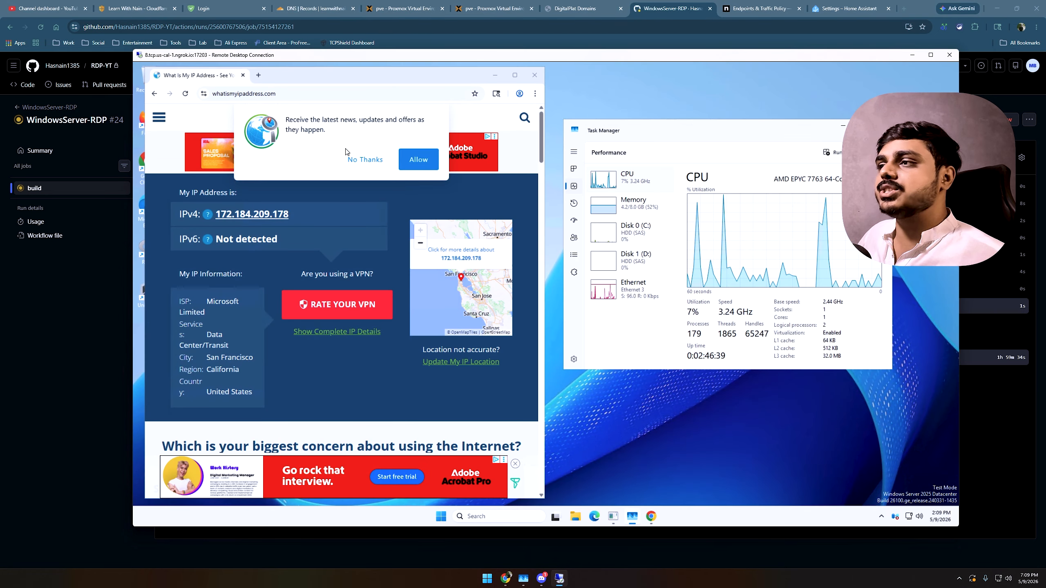
Step: Copy the full address of the AdGuard Home login page and open it in the remote desktop's browser
{"action": "scroll", "coordinate": [300, 361], "scroll_direction": "down", "scroll_amount": 5}
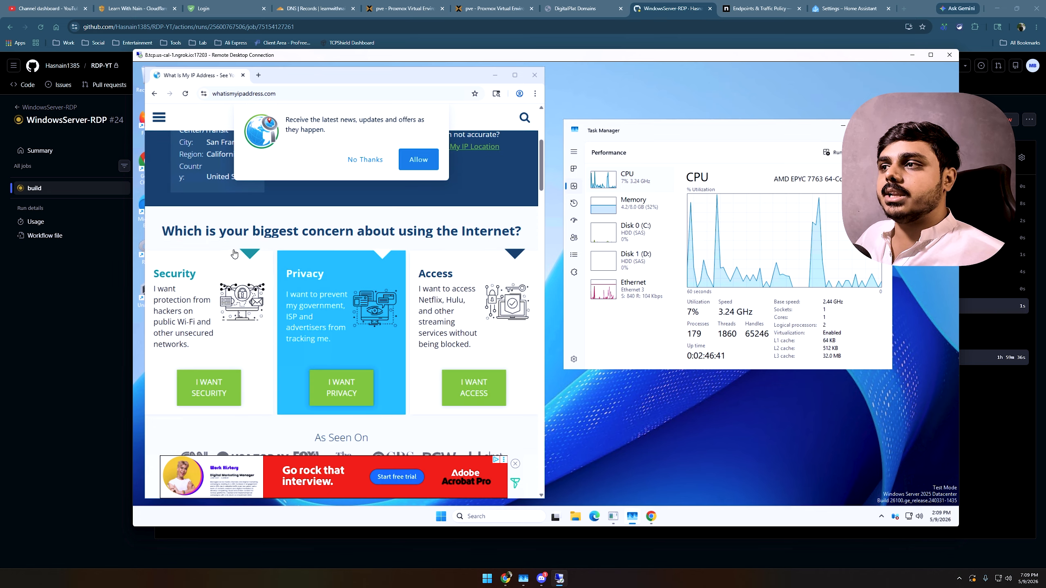
{"action": "scroll", "coordinate": [346, 148], "scroll_direction": "up", "scroll_amount": 2}
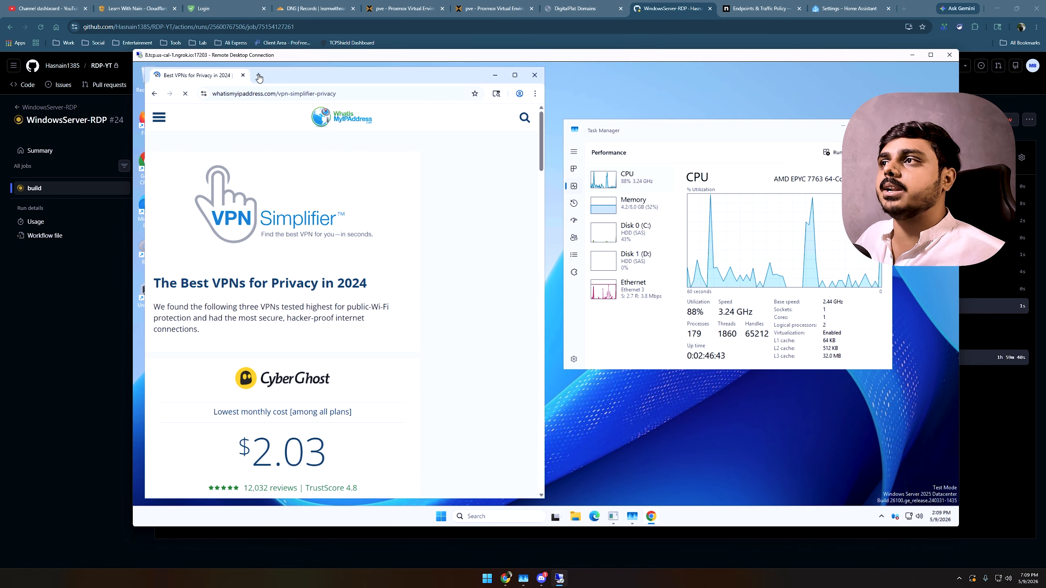
{"action": "left_click", "coordinate": [316, 5]}
{"action": "left_click", "coordinate": [223, 8]}
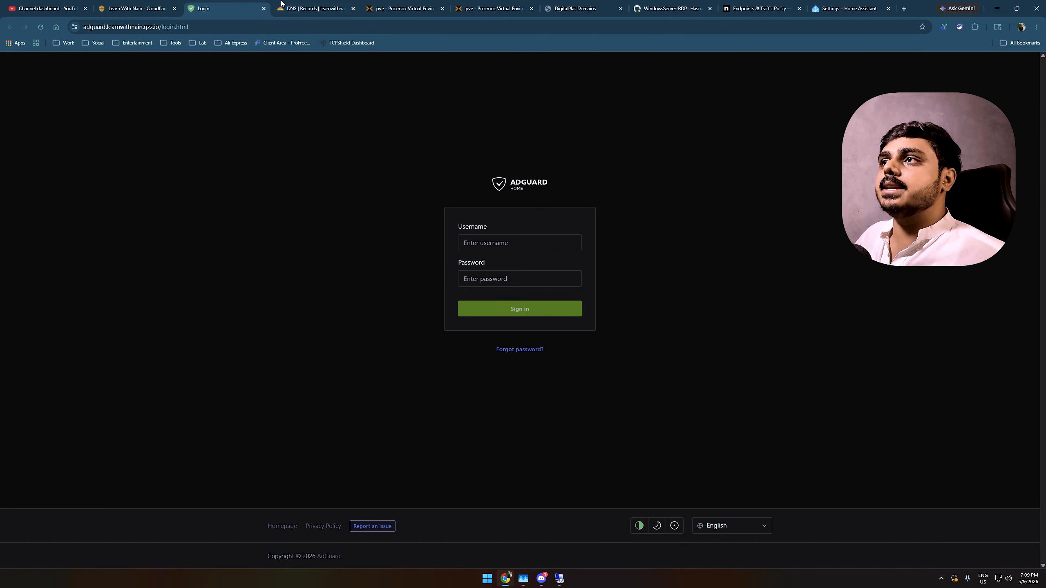
{"action": "double_click", "coordinate": [150, 27]}
{"action": "right_click", "coordinate": [145, 28]}
{"action": "triple_click", "coordinate": [110, 27]}
{"action": "right_click", "coordinate": [110, 25]}
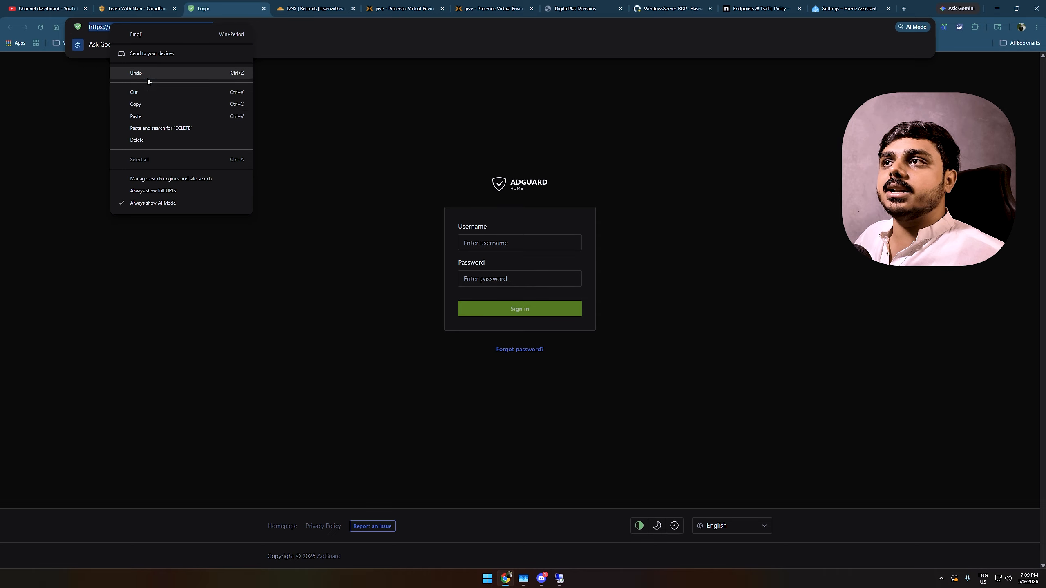
{"action": "left_click", "coordinate": [157, 104]}
{"action": "left_click", "coordinate": [559, 578]}
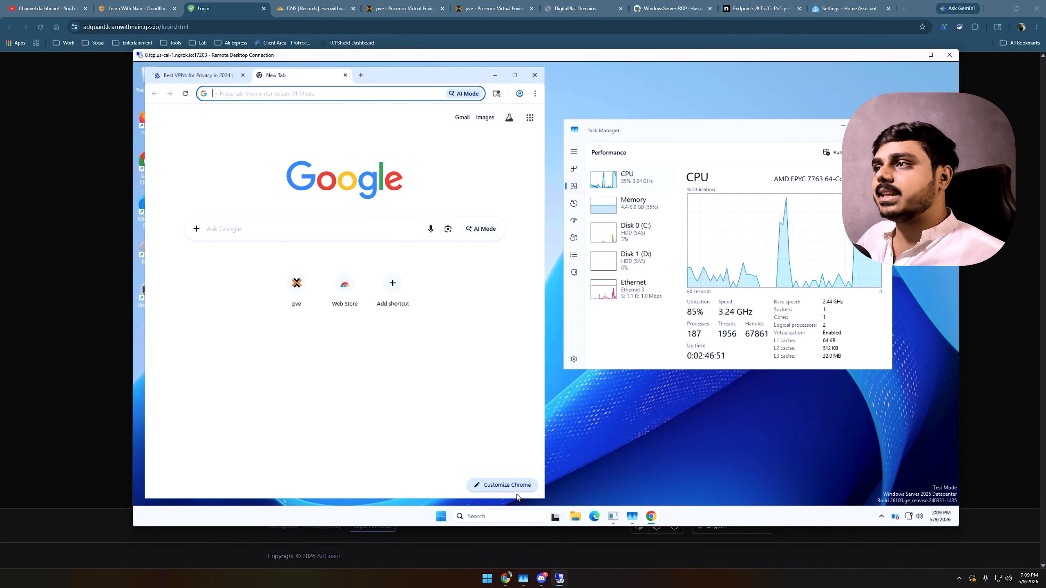
{"action": "right_click", "coordinate": [304, 94]}
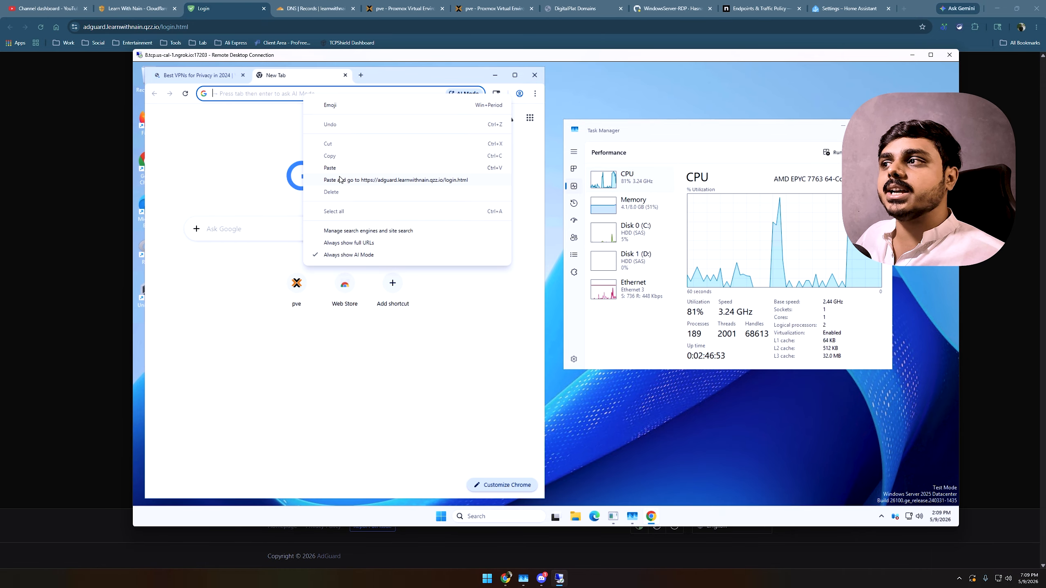
{"action": "left_click", "coordinate": [340, 180]}
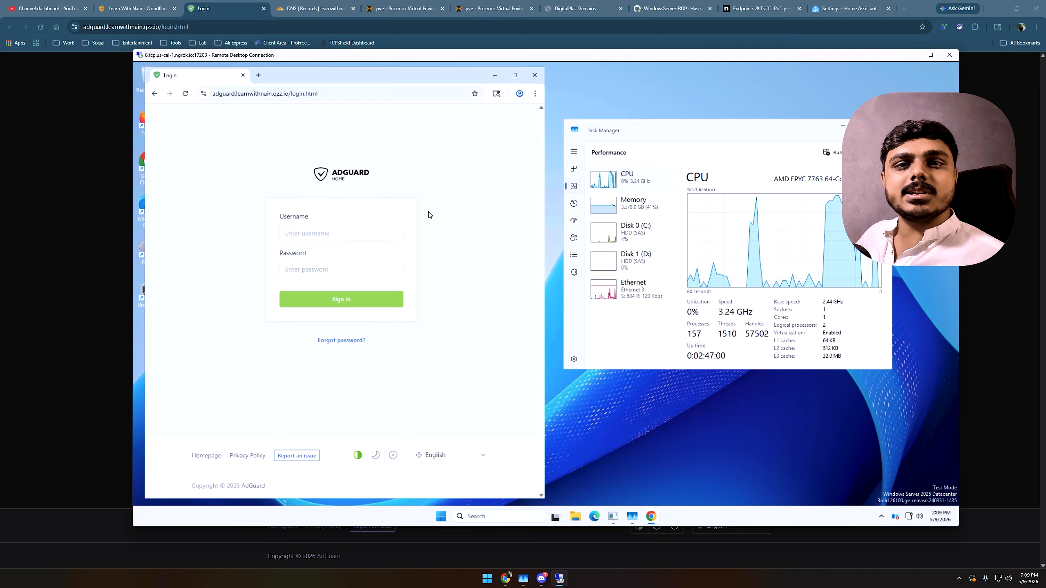
{"action": "left_click", "coordinate": [393, 6]}
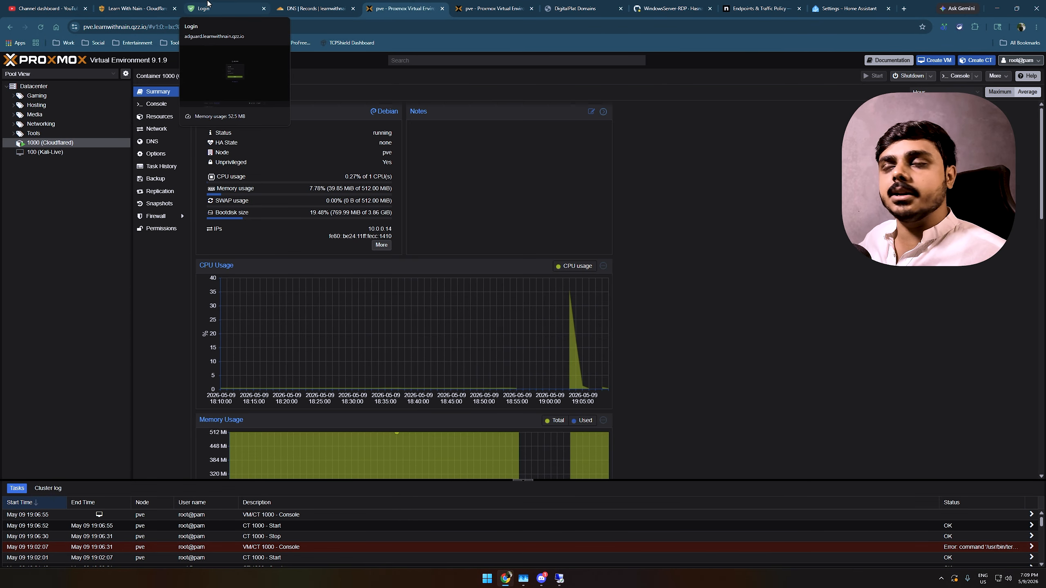
{"action": "left_click_drag", "start_coordinate": [147, 27], "coordinate": [130, 27]}
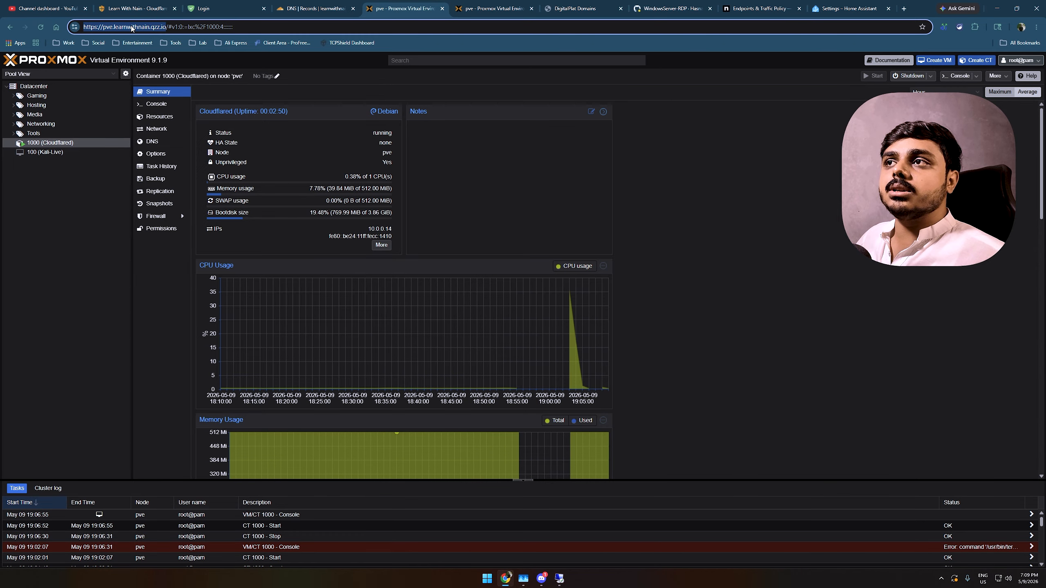
{"action": "right_click", "coordinate": [132, 29]}
{"action": "left_click", "coordinate": [156, 104]}
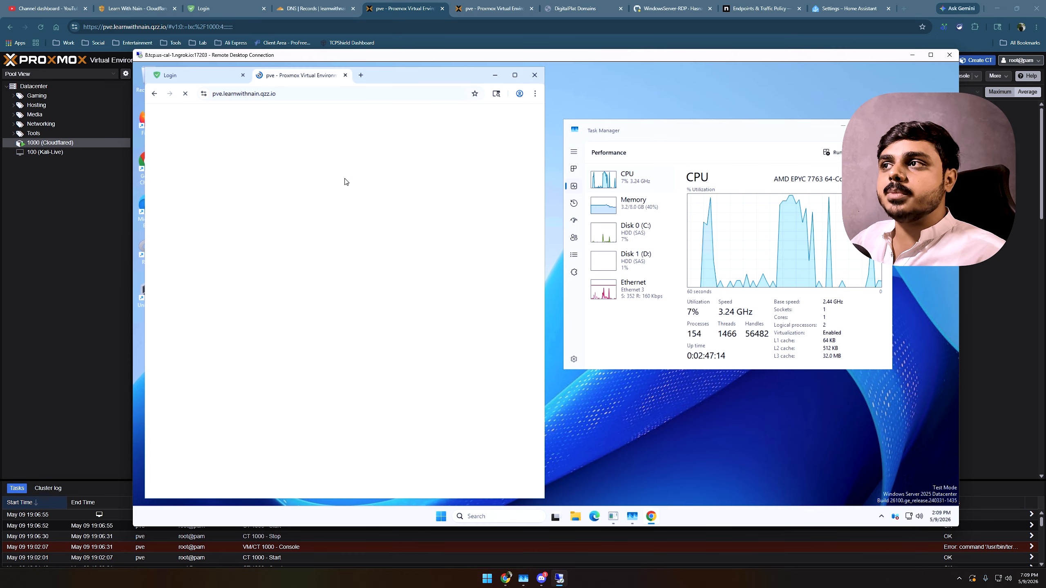